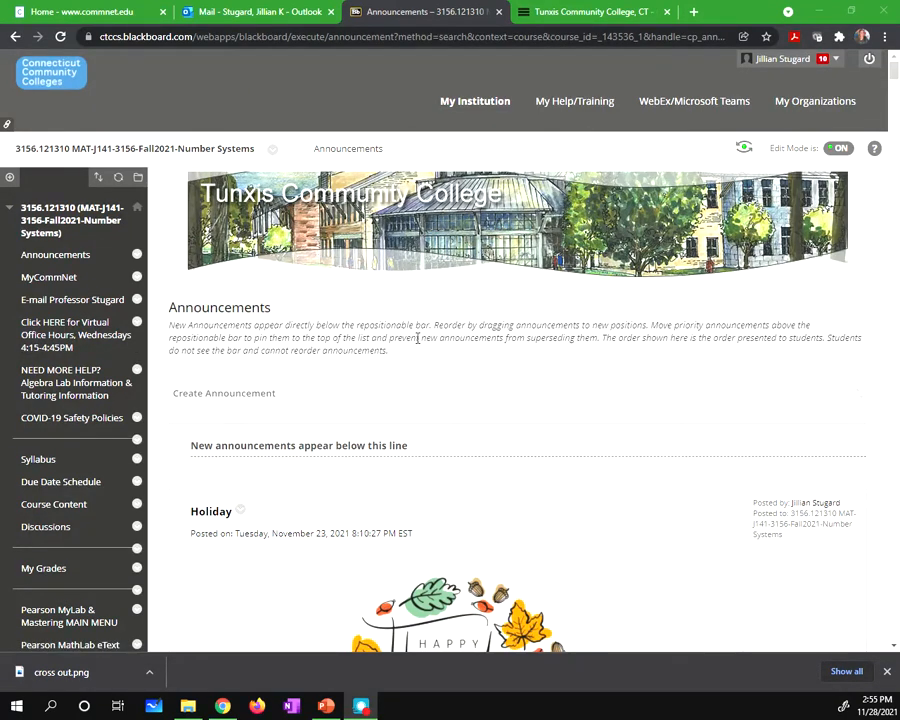
# - Open the preview user's Test 6: Units 13 - 14 PART 2 attempt from the list of items needing grading
pyautogui.scroll(-8, 418, 386)
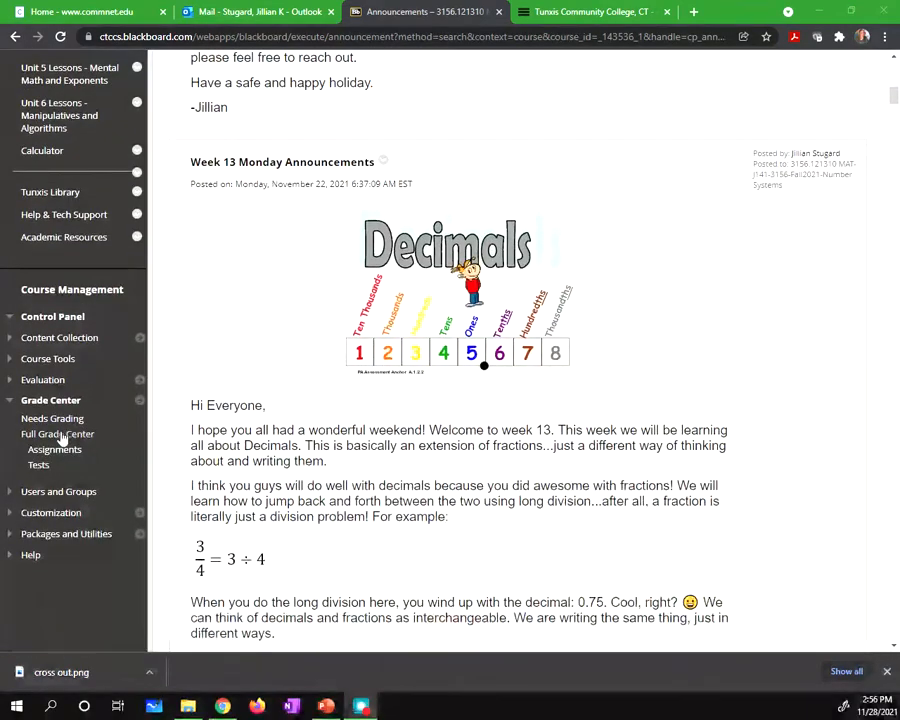
pyautogui.click(32, 418)
pyautogui.scroll(-7, 300, 410)
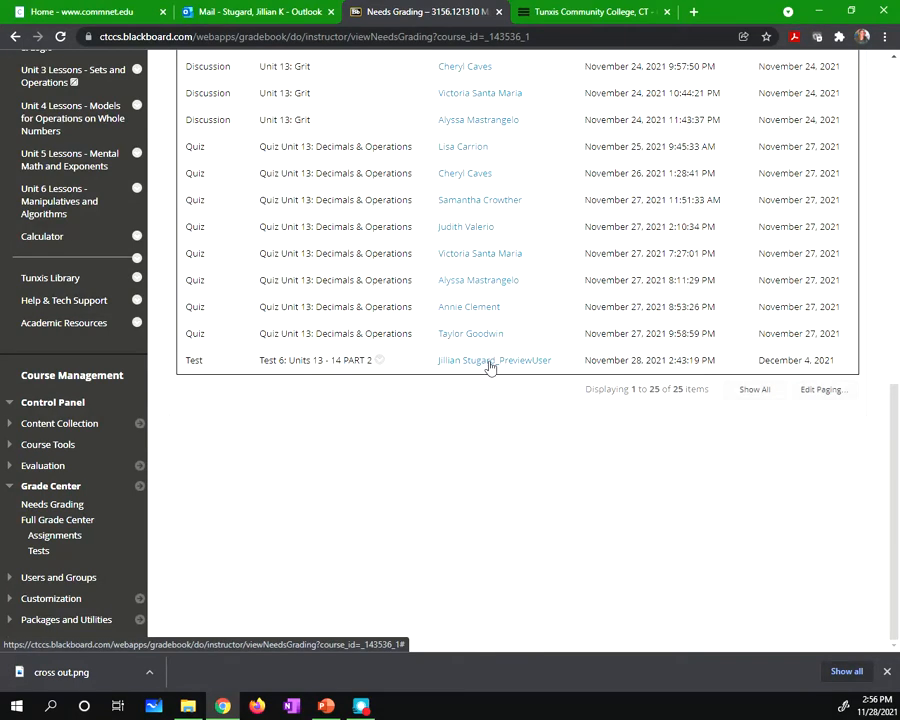
pyautogui.click(490, 362)
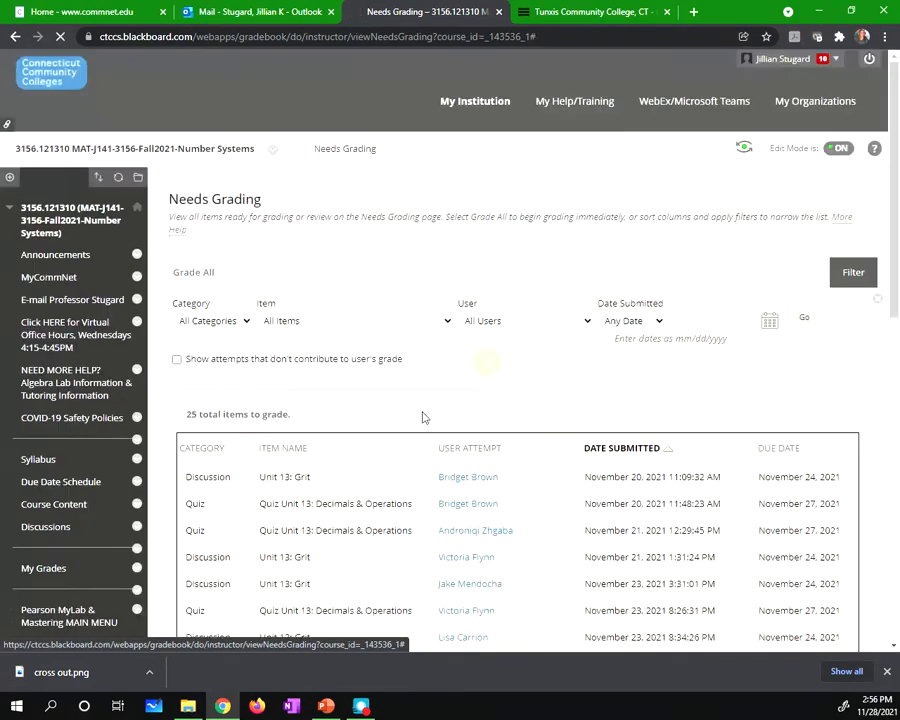
# - Delete the number line image and the red arrow annotation above question 7 on page 6 of the submission
pyautogui.scroll(-3, 639, 245)
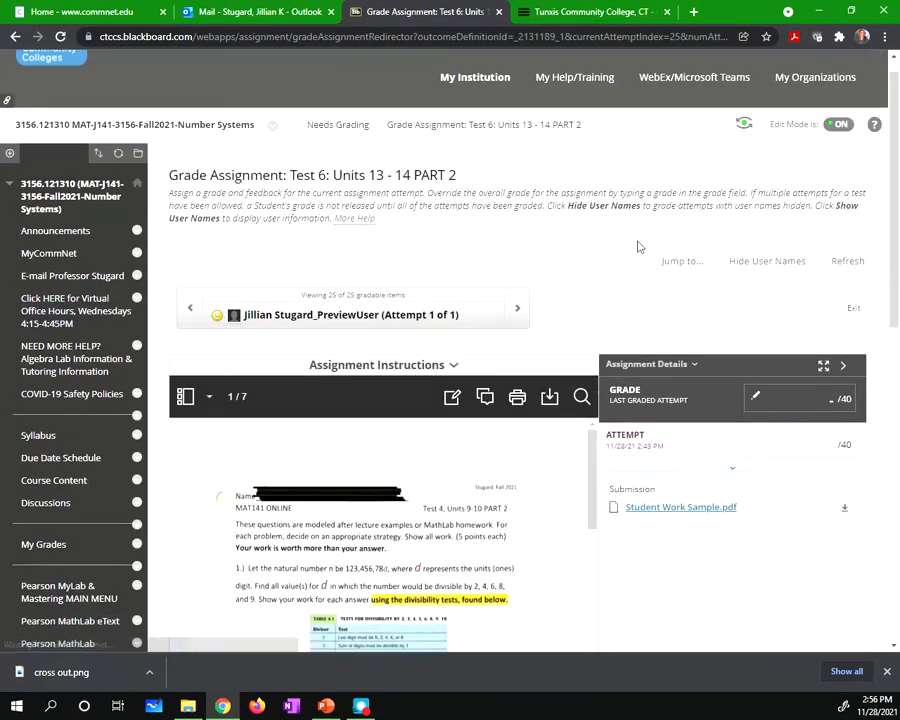
pyautogui.moveTo(594, 313); pyautogui.dragTo(598, 630)
pyautogui.scroll(-5, 476, 340)
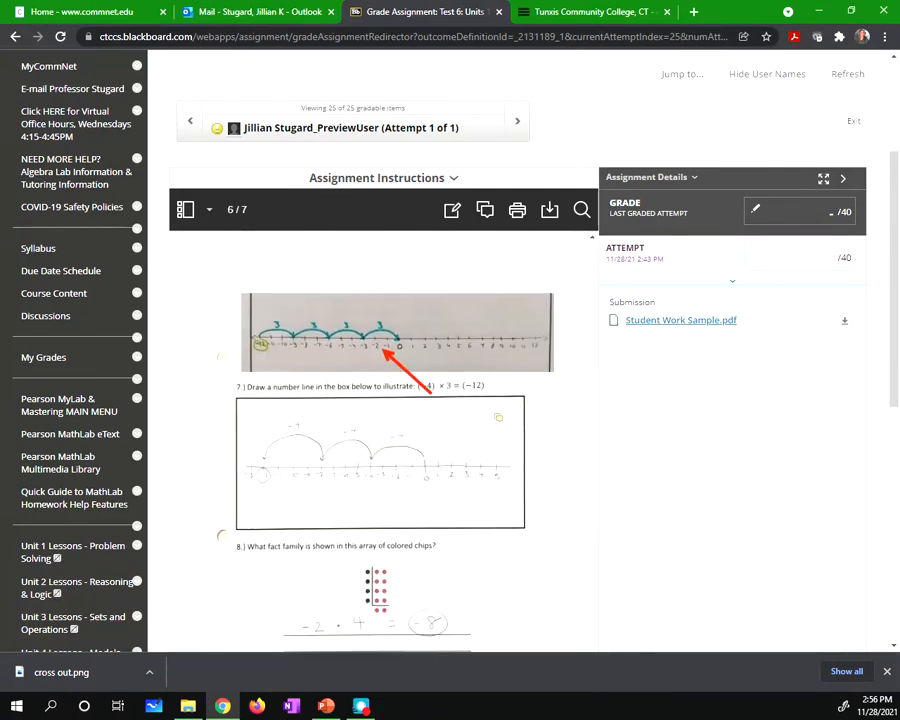
pyautogui.click(474, 346)
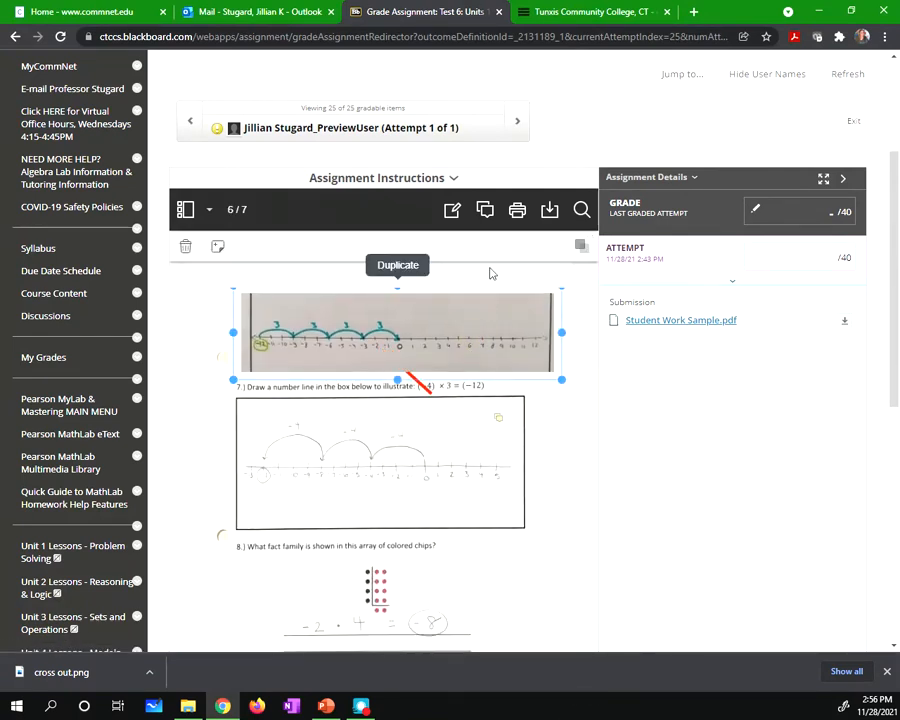
pyautogui.click(185, 250)
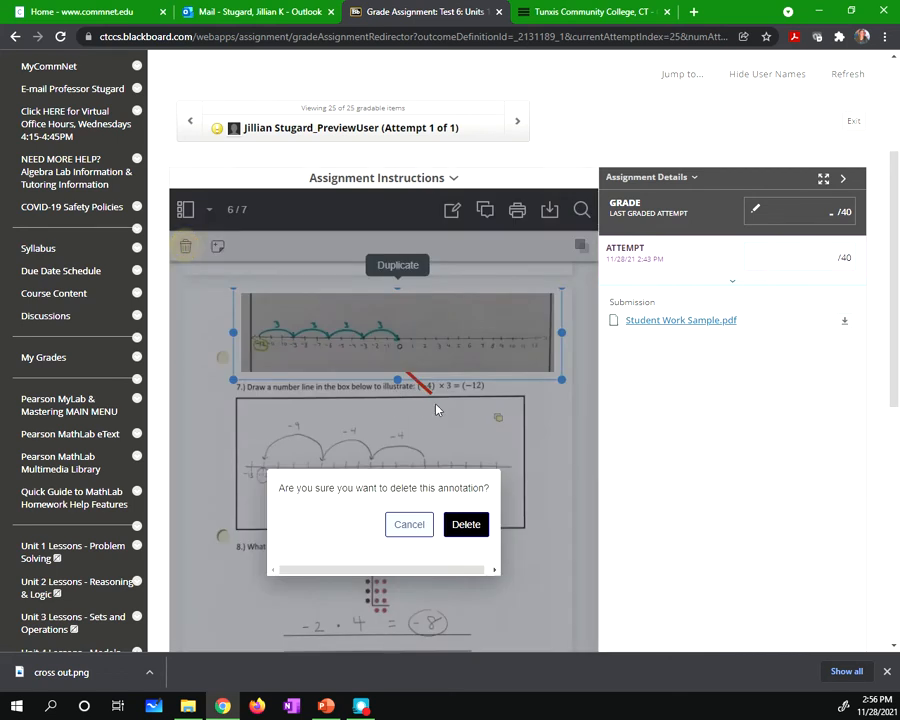
pyautogui.click(470, 527)
pyautogui.click(420, 389)
pyautogui.click(185, 241)
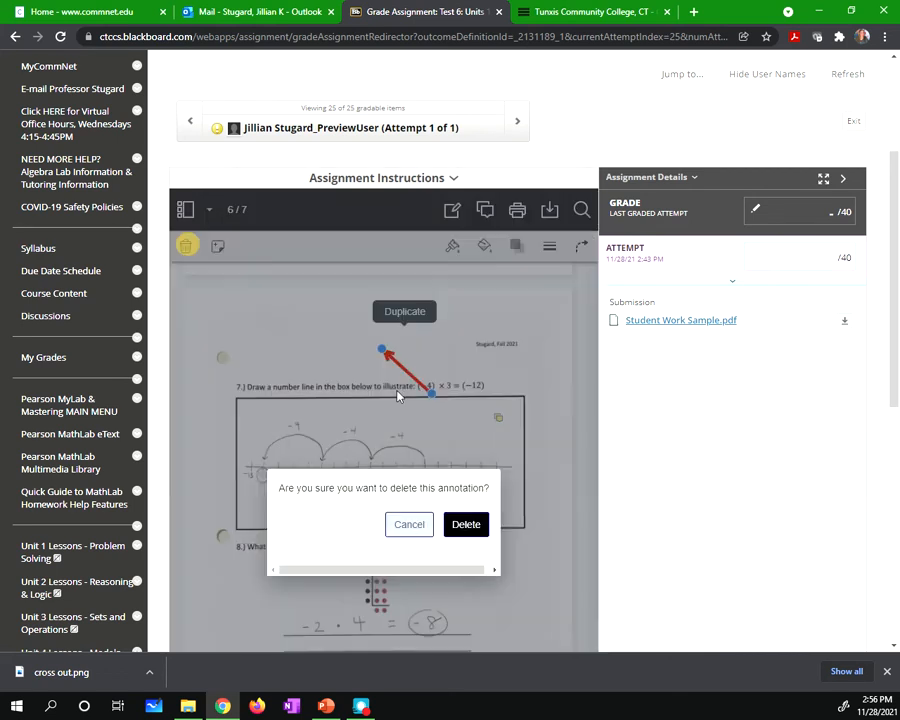
pyautogui.click(468, 525)
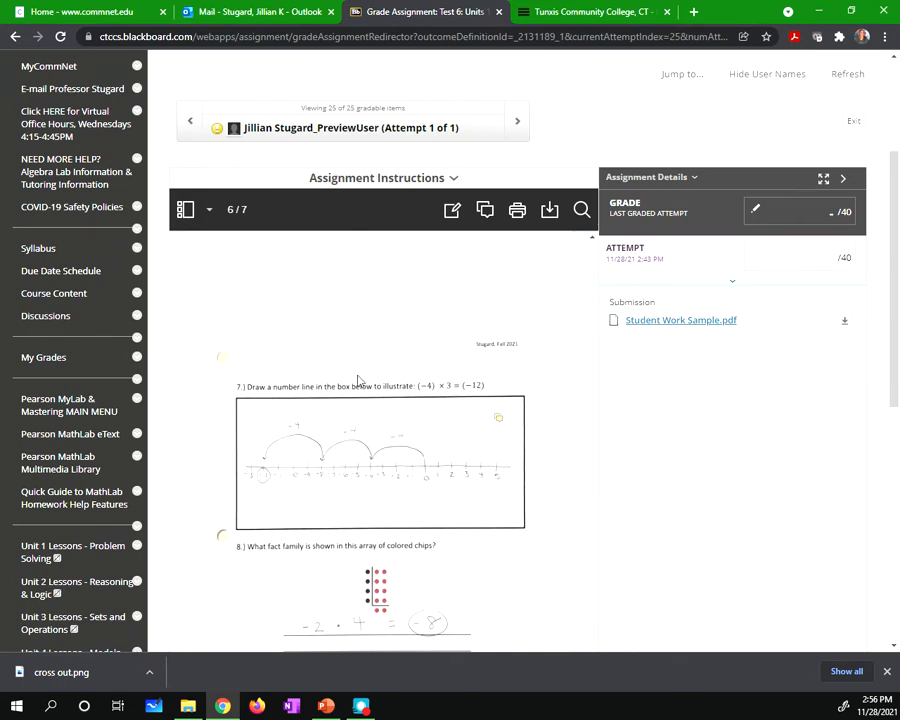
# - Expand the learner feedback area and read the existing comment beside question 7
pyautogui.click(734, 283)
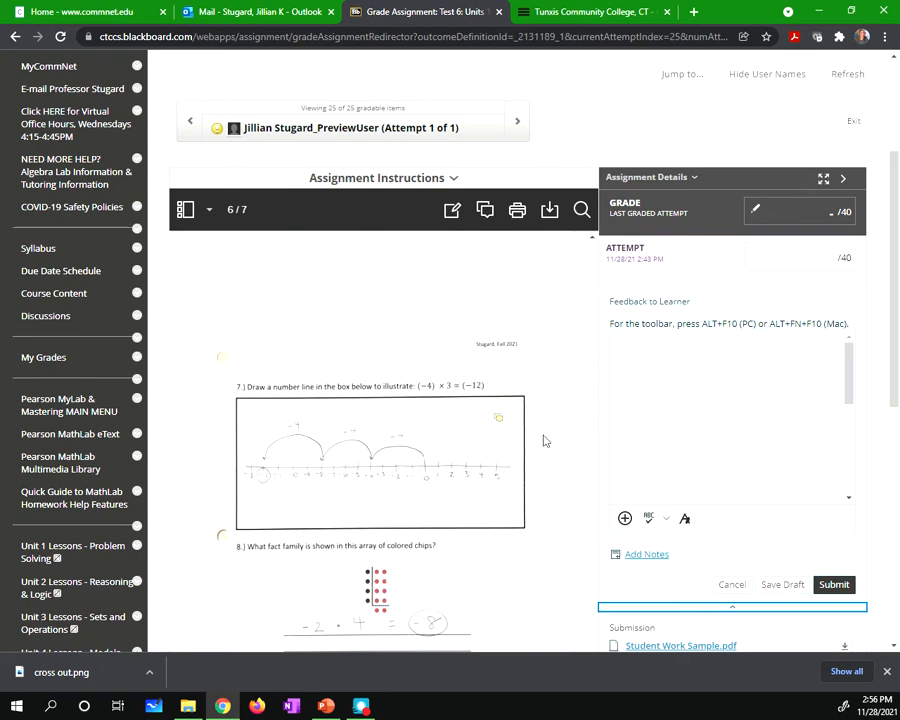
pyautogui.click(498, 419)
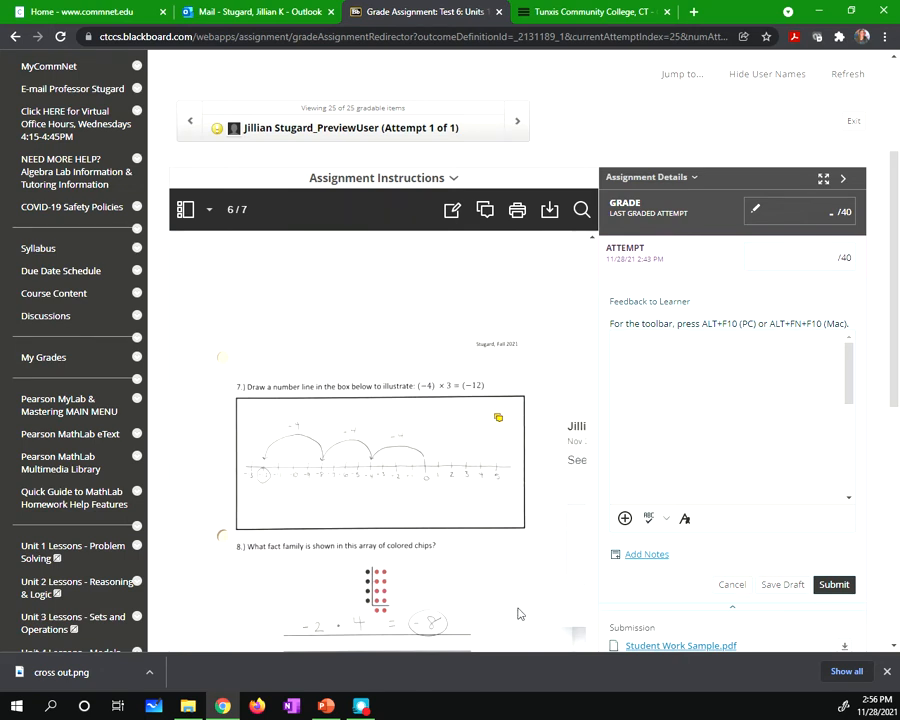
pyautogui.scroll(-2, 548, 587)
pyautogui.scroll(-2, 645, 597)
pyautogui.hscroll(4, 454, 620)
pyautogui.scroll(2, 440, 400)
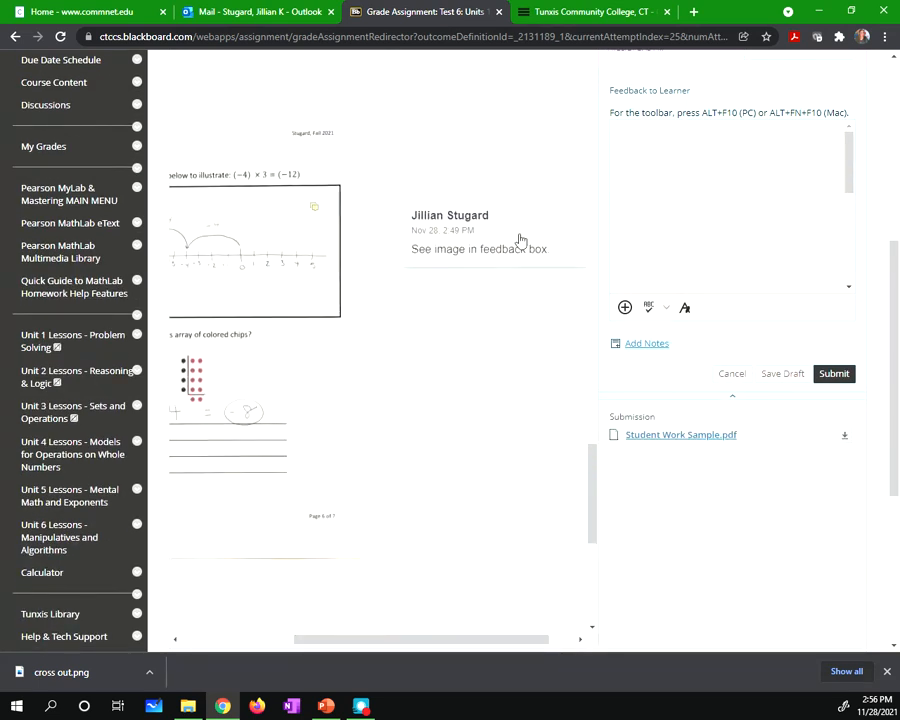
pyautogui.scroll(1, 434, 364)
pyautogui.click(727, 207)
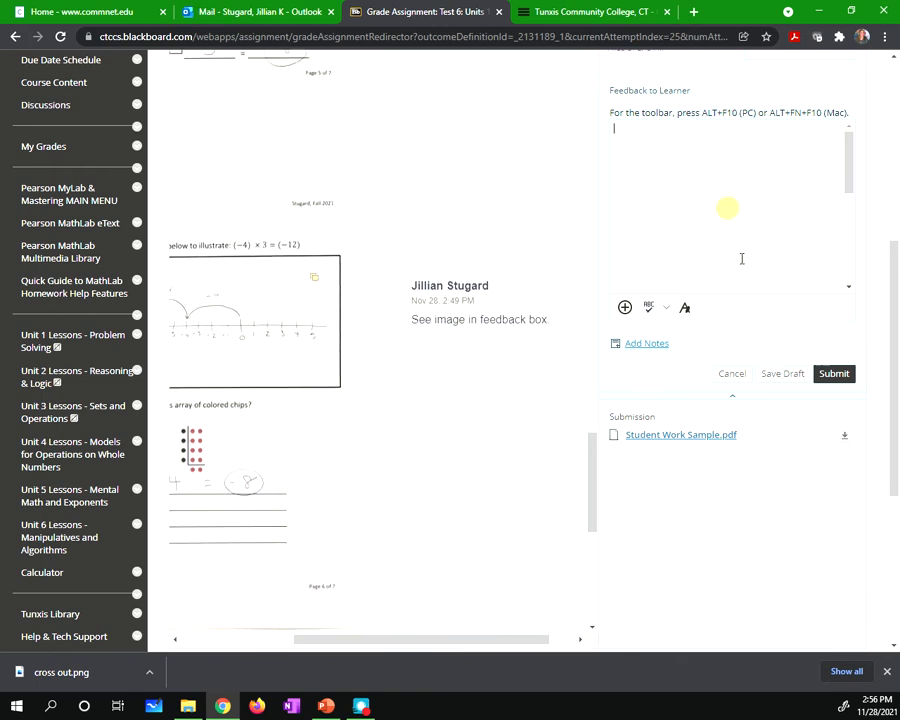
pyautogui.scroll(2, 738, 256)
pyautogui.scroll(-5, 476, 317)
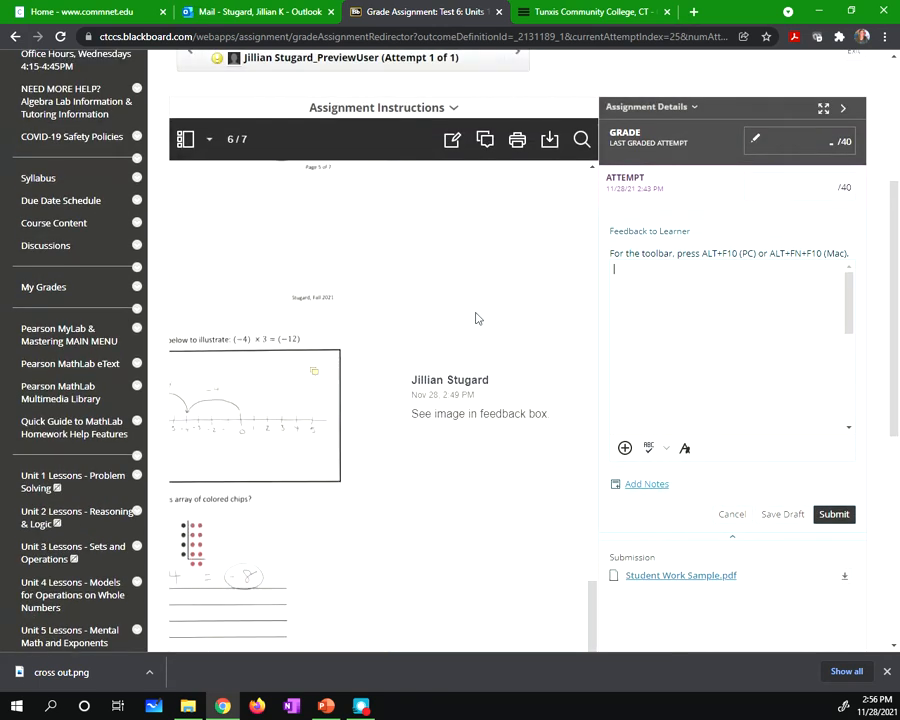
# - Insert the Question 7 image from the Test 4 answer keys as an annotation, place it above question 7 and enlarge it
pyautogui.scroll(-3, 625, 601)
pyautogui.moveTo(496, 499); pyautogui.dragTo(378, 498)
pyautogui.scroll(7, 672, 438)
pyautogui.scroll(-1, 668, 492)
pyautogui.scroll(-2, 672, 494)
pyautogui.scroll(3, 494, 436)
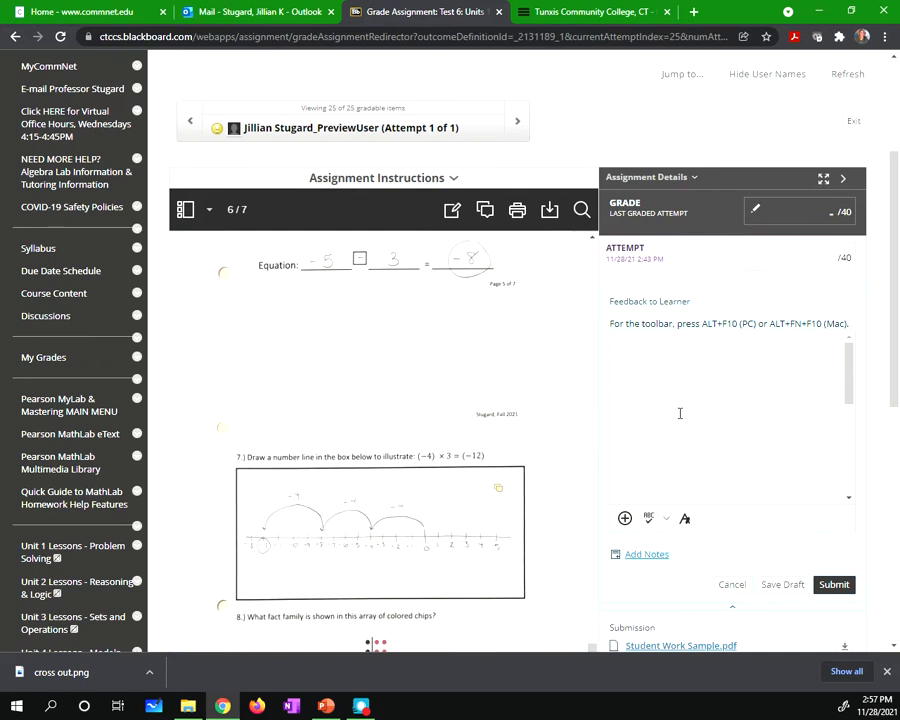
pyautogui.scroll(-1, 679, 413)
pyautogui.scroll(-1, 518, 368)
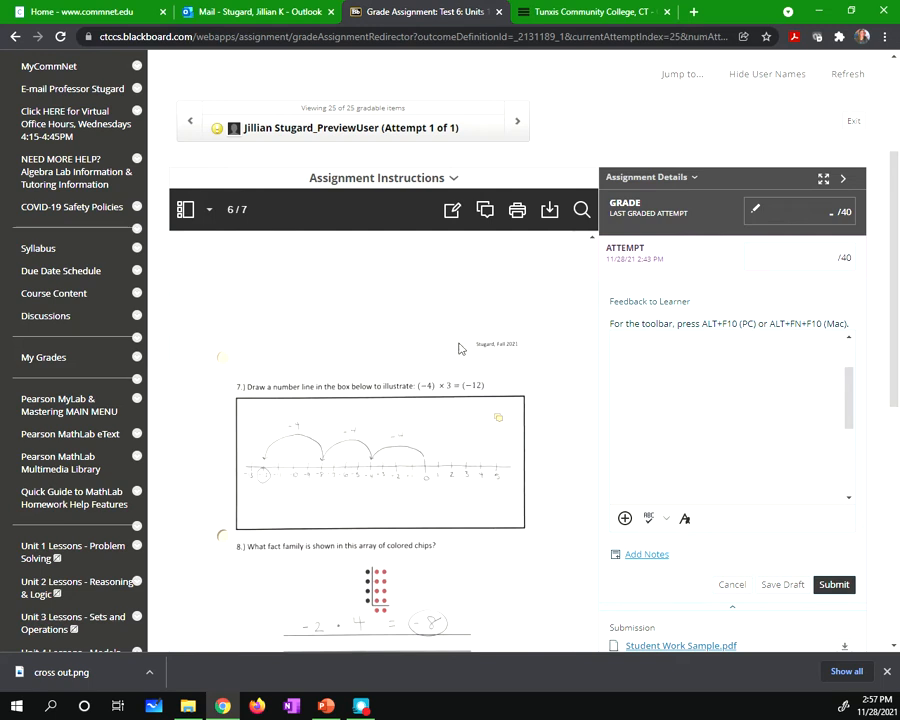
pyautogui.click(455, 213)
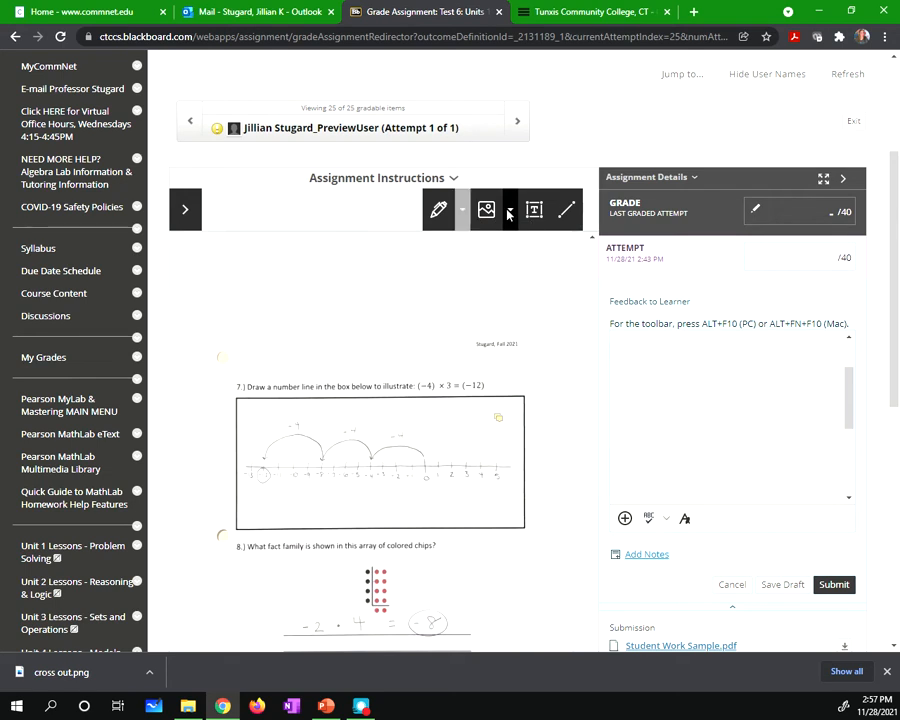
pyautogui.click(509, 212)
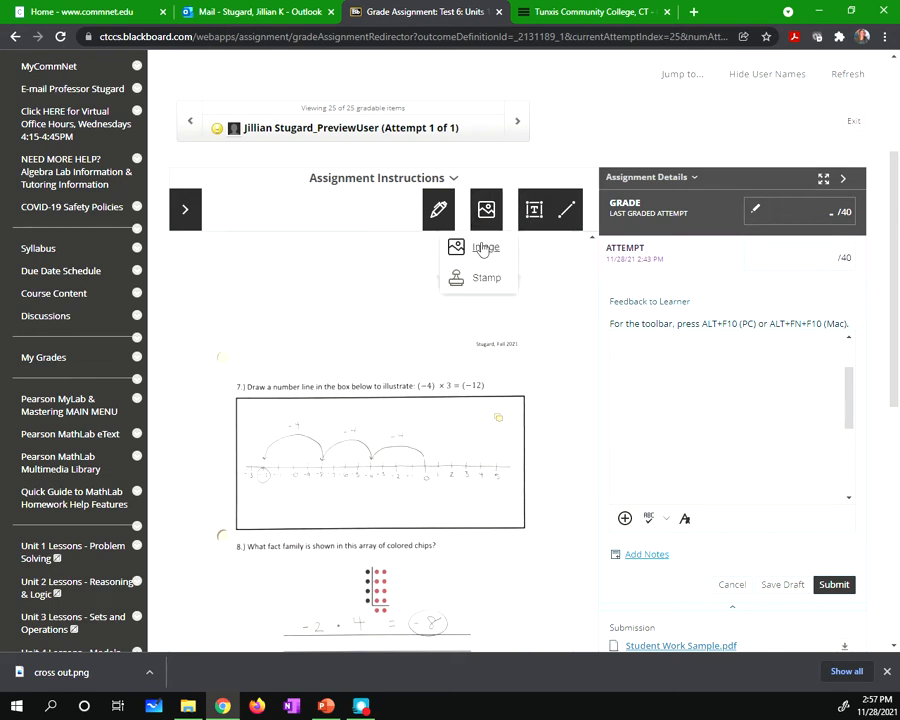
pyautogui.click(482, 251)
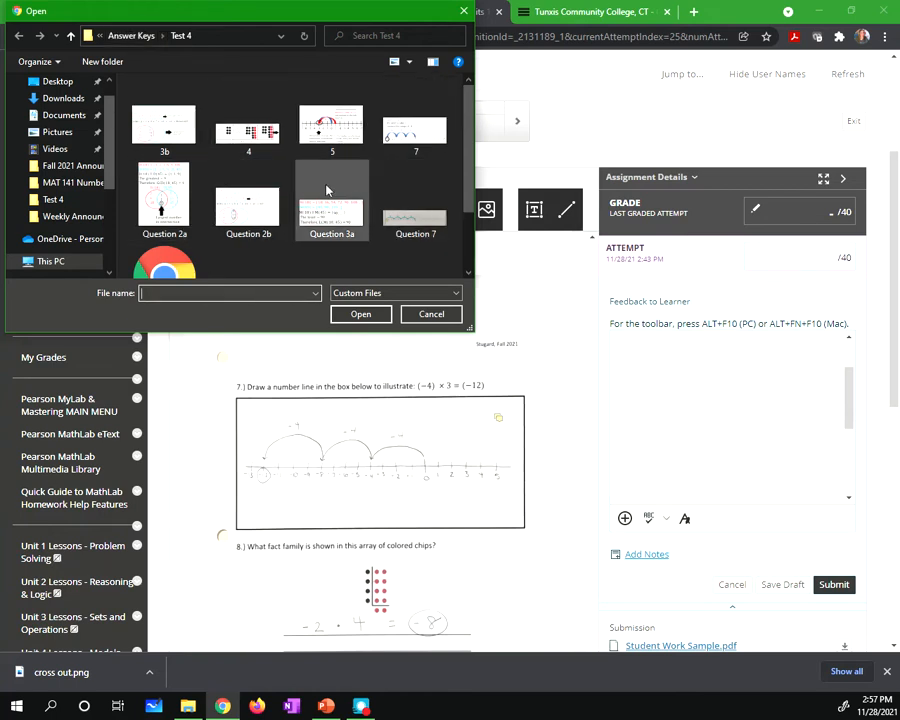
pyautogui.doubleClick(425, 233)
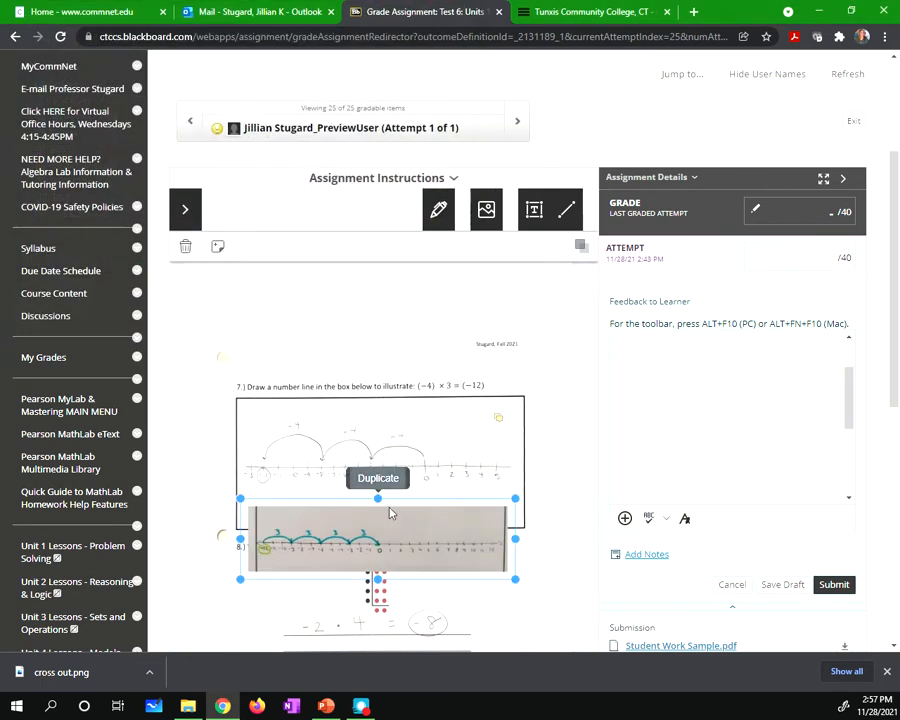
pyautogui.moveTo(394, 545); pyautogui.dragTo(332, 319)
pyautogui.moveTo(459, 359); pyautogui.dragTo(552, 410)
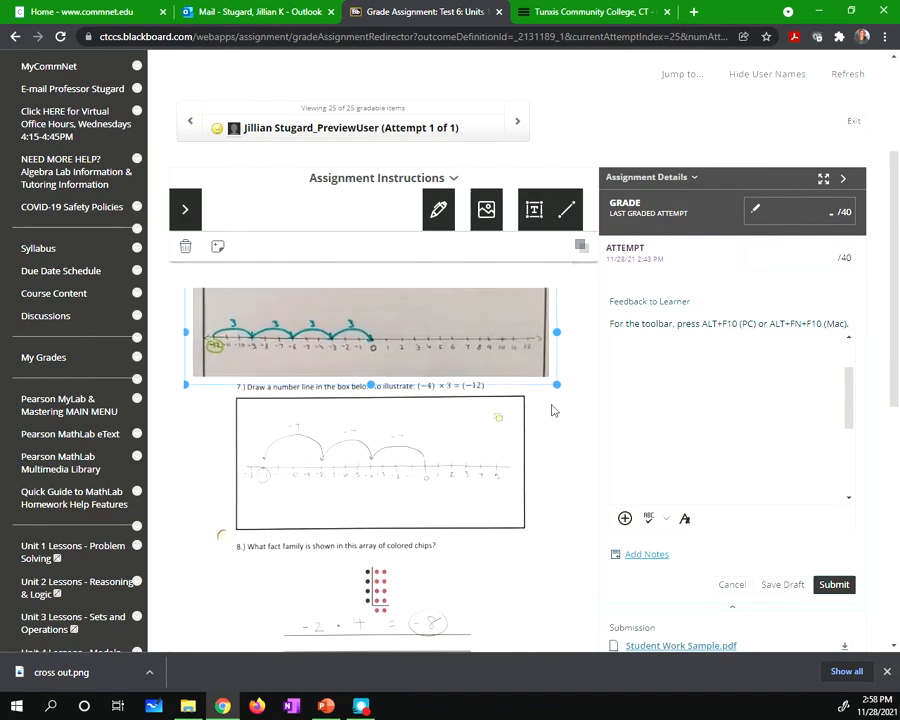
# - Add the text annotation "See above image" below the inserted number line, over the upper-left edge of question 7's answer box
pyautogui.click(522, 231)
pyautogui.click(534, 209)
pyautogui.click(195, 421)
pyautogui.write('See above image')
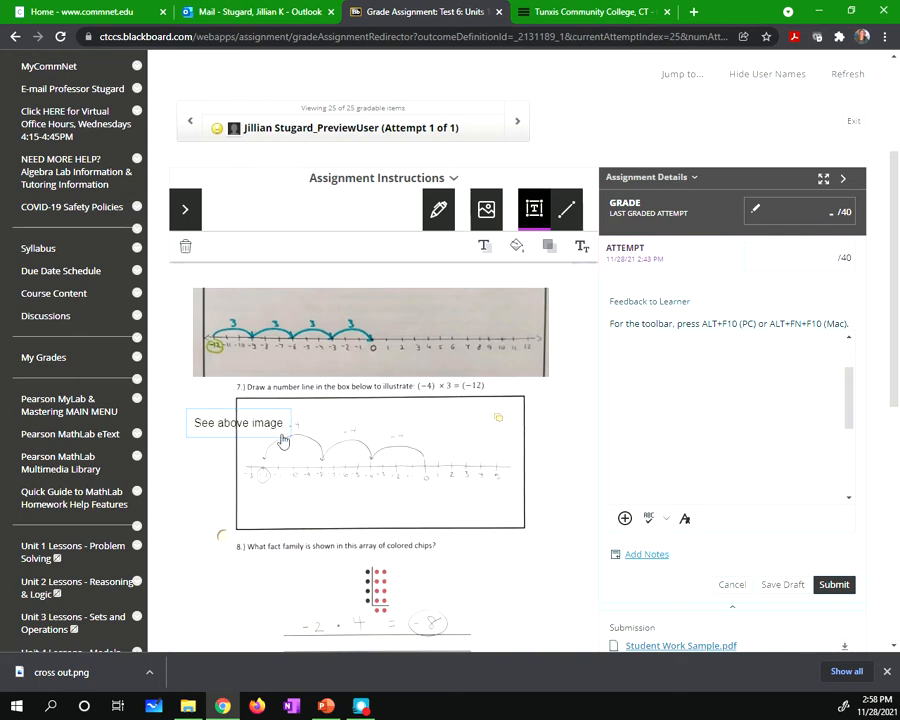
# - Draw a red arrow from the "See above image" text up to the inserted number line
pyautogui.click(589, 213)
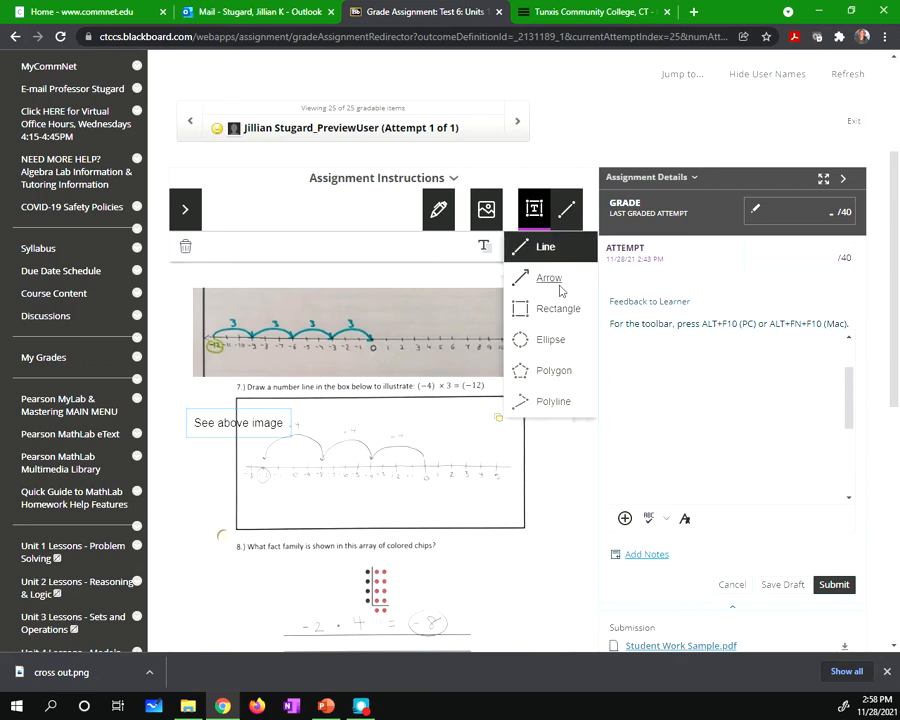
pyautogui.click(556, 279)
pyautogui.click(562, 246)
pyautogui.click(483, 266)
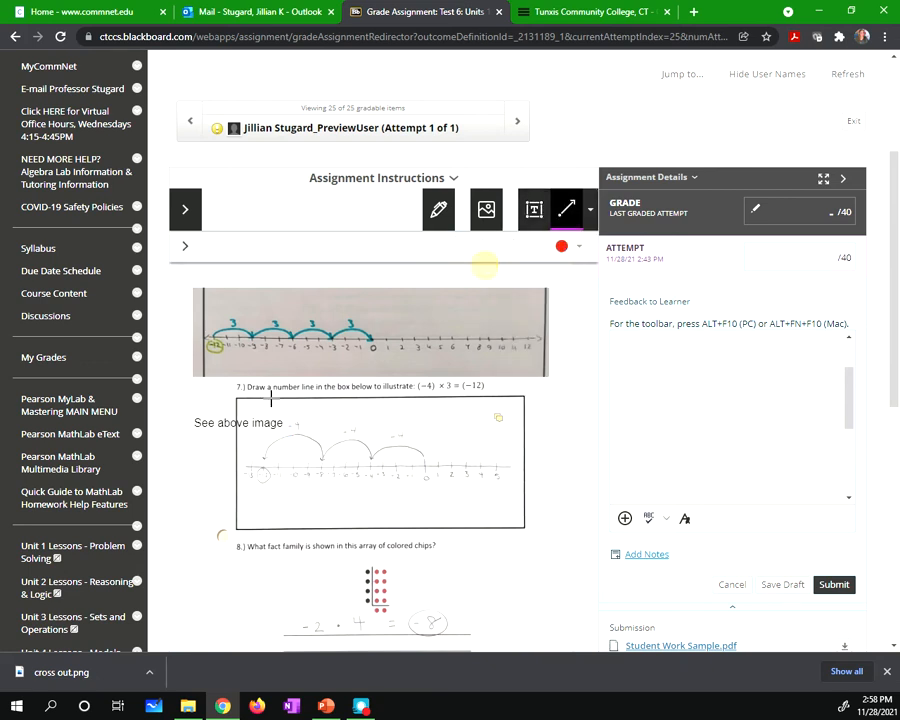
pyautogui.moveTo(200, 416); pyautogui.dragTo(258, 355)
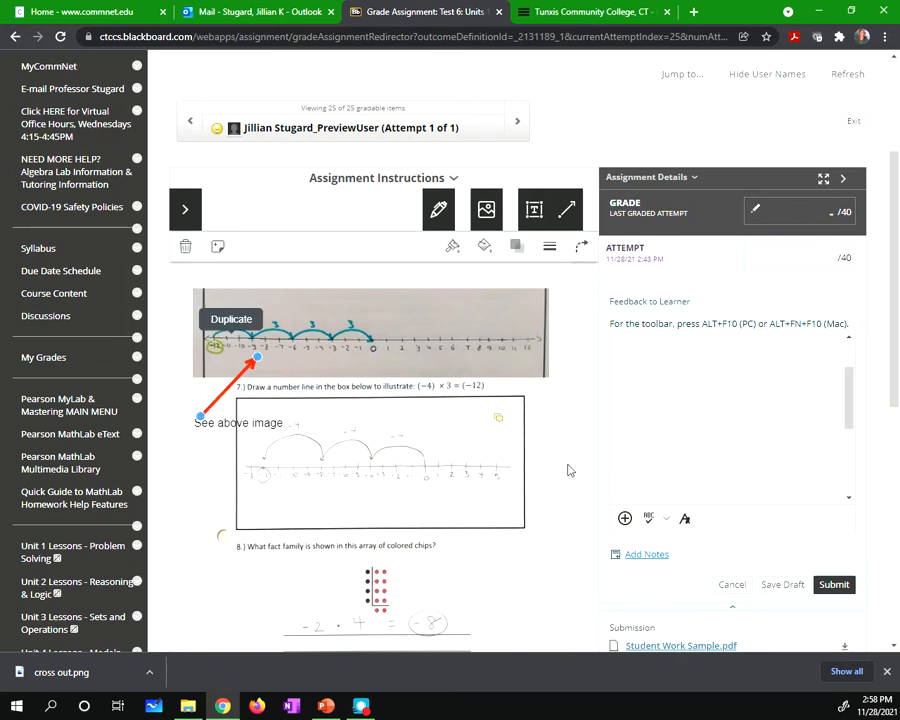
pyautogui.click(565, 560)
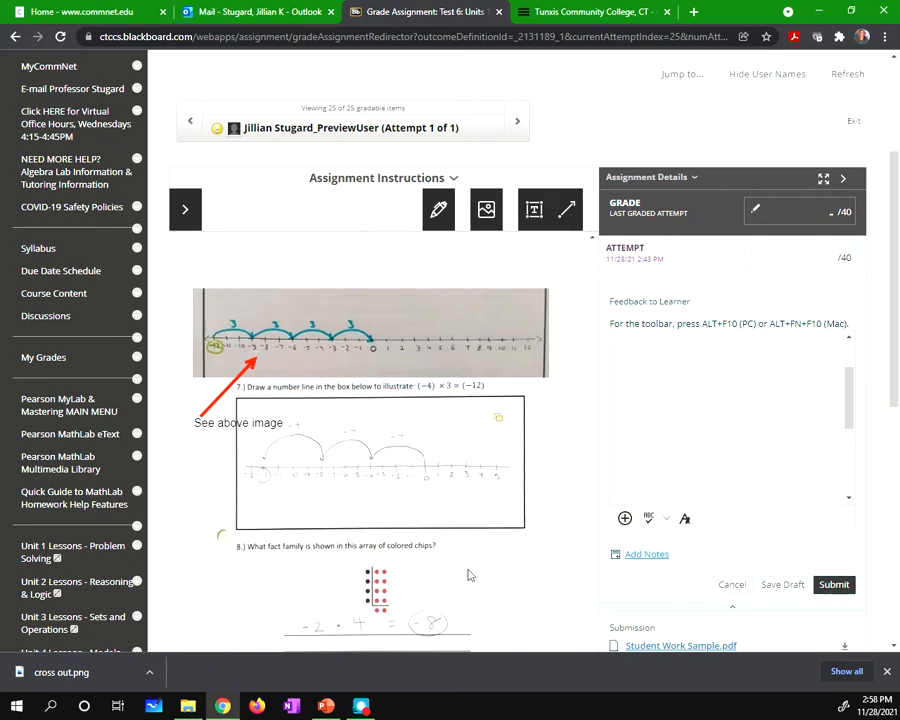
# - Change the font colour of the "See above image" annotation to red
pyautogui.click(231, 425)
pyautogui.moveTo(279, 423); pyautogui.dragTo(193, 423)
pyautogui.click(557, 248)
pyautogui.click(557, 248)
pyautogui.click(476, 267)
pyautogui.click(532, 478)
# - Add a comment in question 7's answer box reading "See image in feedback box." and save it
pyautogui.scroll(2, 487, 495)
pyautogui.scroll(-2, 487, 497)
pyautogui.click(185, 209)
pyautogui.click(482, 211)
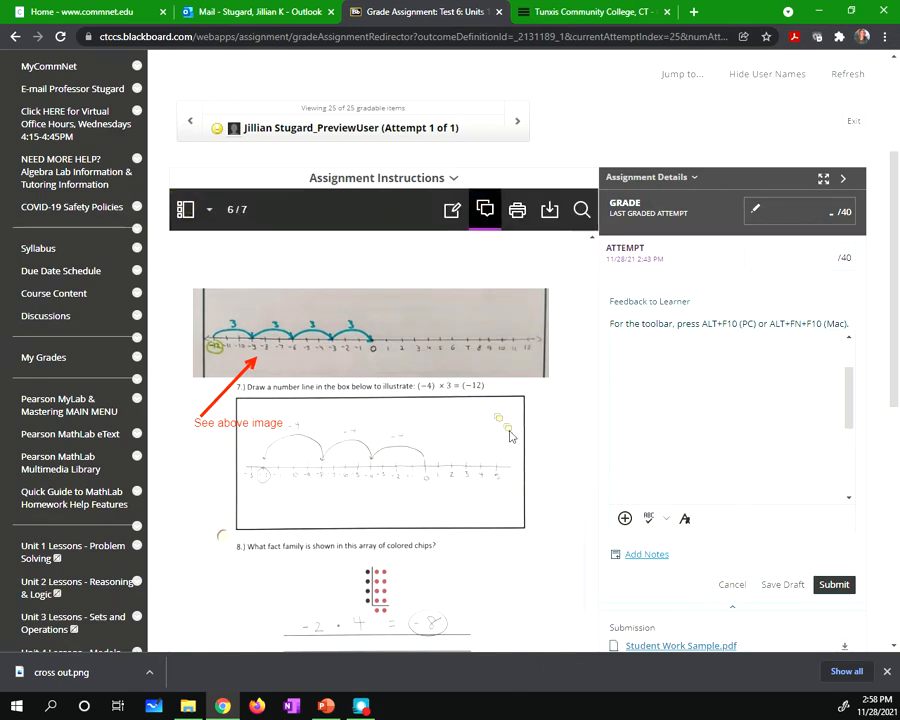
pyautogui.click(500, 418)
pyautogui.write('SEe')
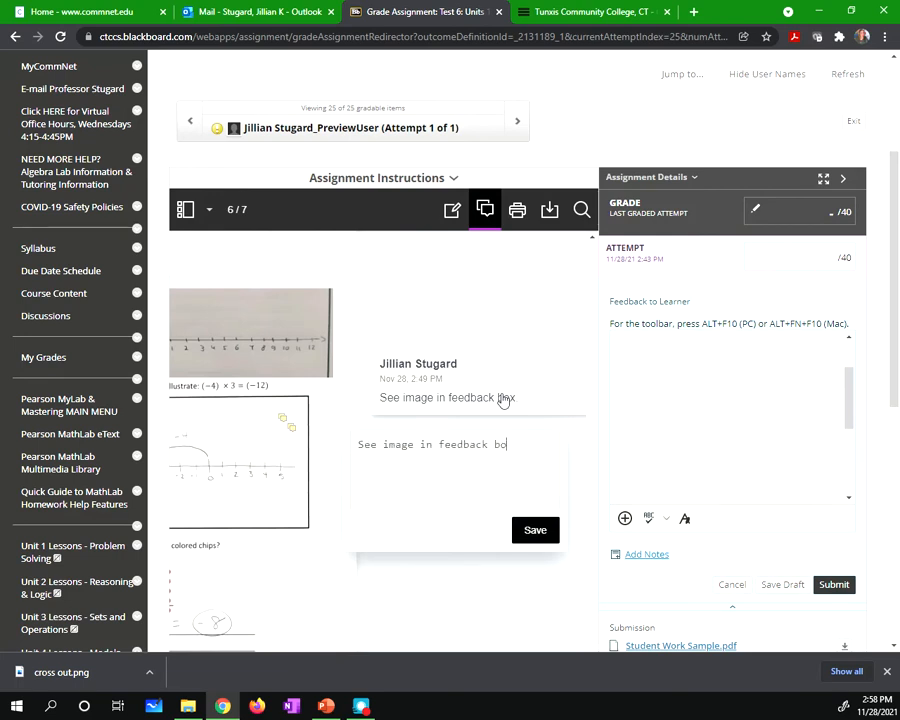
pyautogui.click(530, 526)
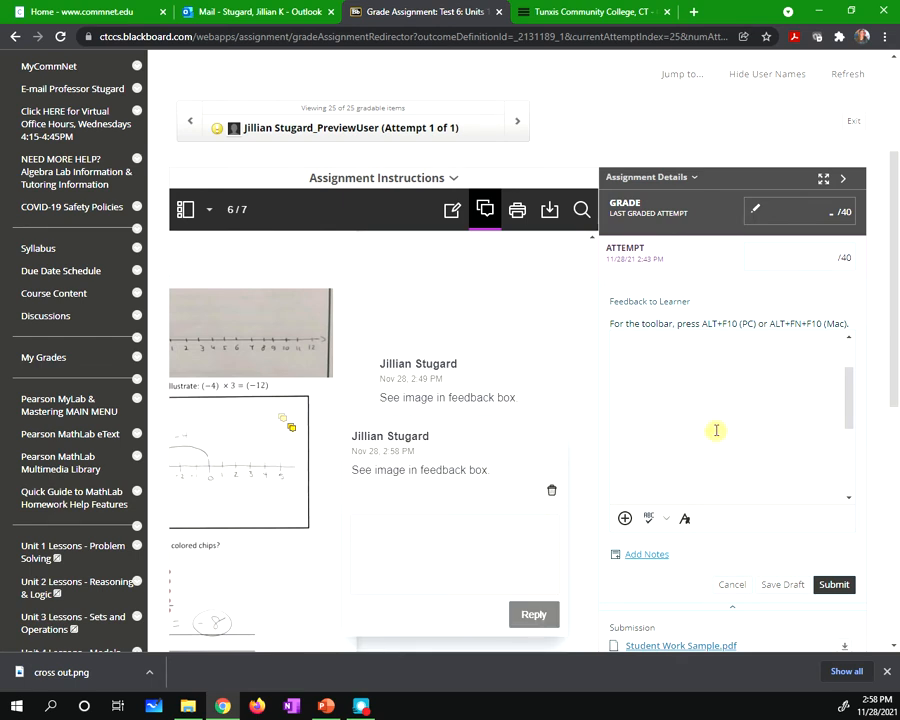
# - Open the full learner feedback editor, set the font size to 14pt and enter "Solution Image for Question 7:"
pyautogui.scroll(1, 670, 396)
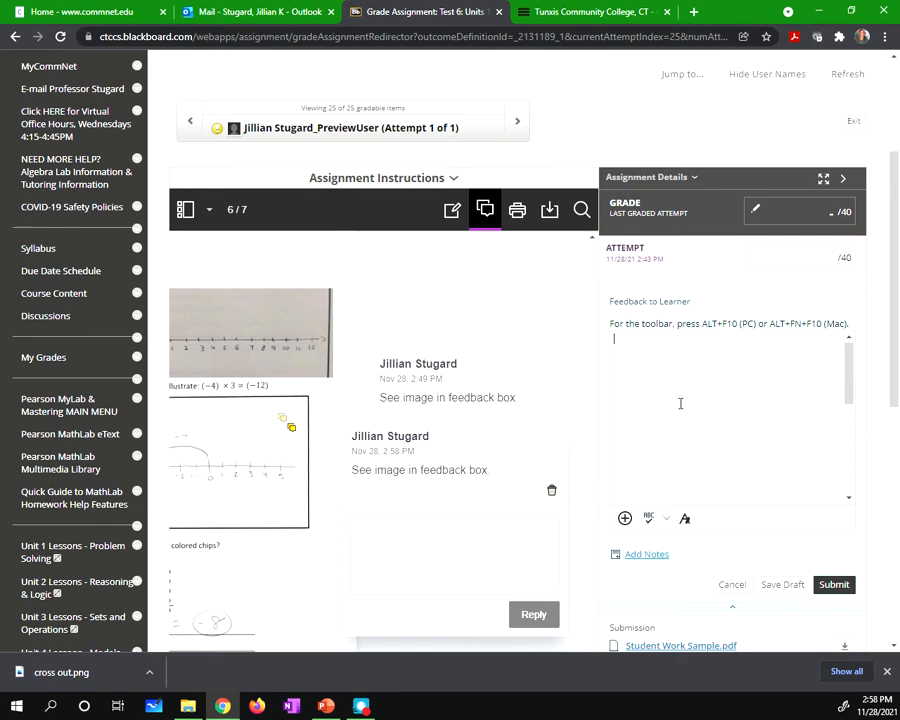
pyautogui.click(684, 520)
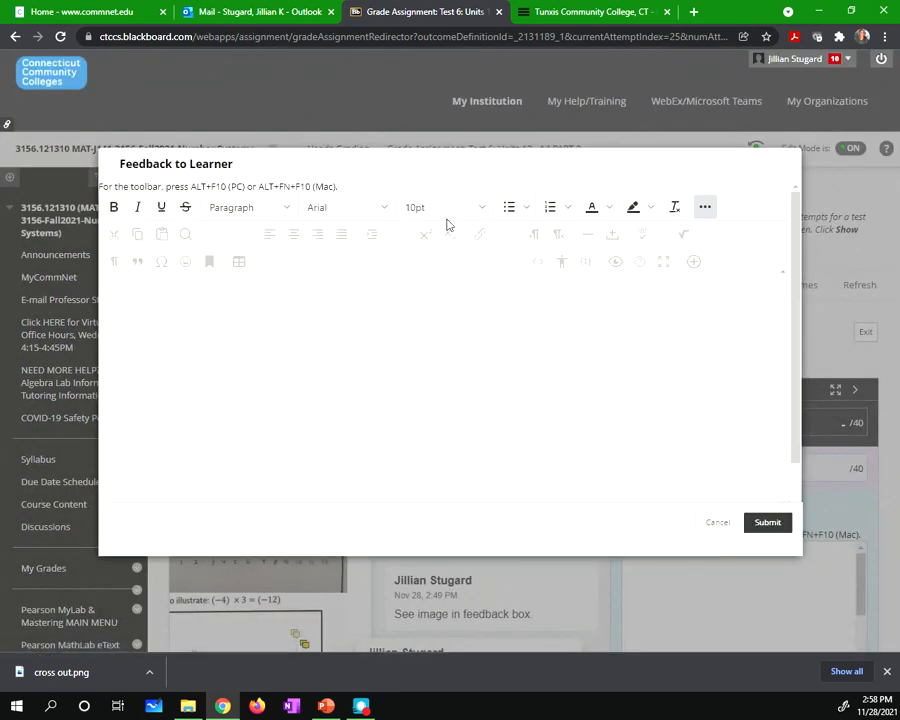
pyautogui.click(442, 207)
pyautogui.click(418, 301)
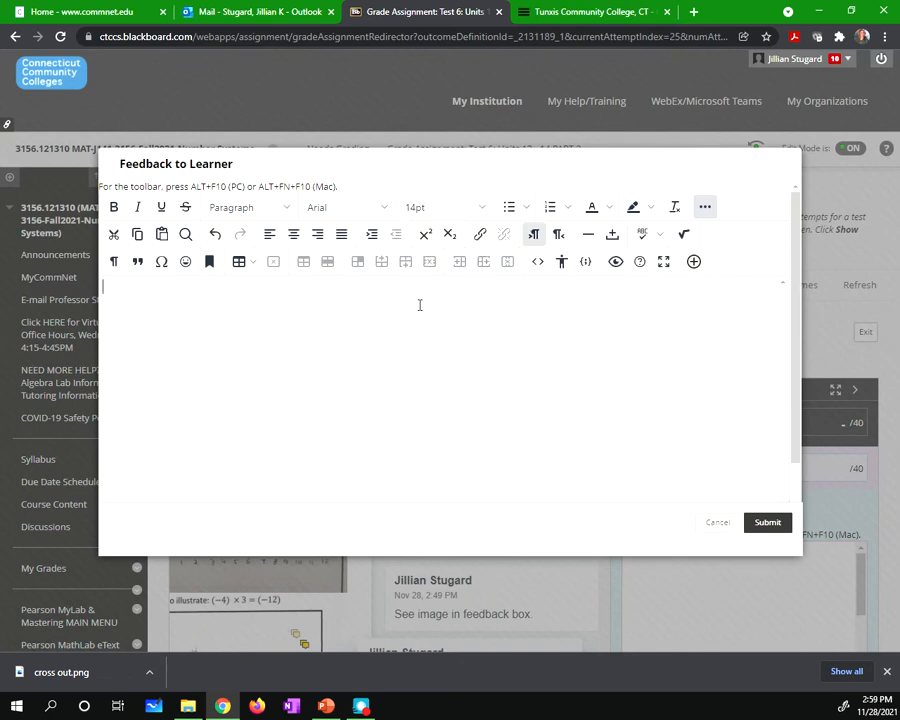
pyautogui.write('SOlution')
pyautogui.press('BackSpace')
pyautogui.press('BackSpace')
pyautogui.press('BackSpace')
pyautogui.press('BackSpace')
pyautogui.press('BackSpace')
pyautogui.press('BackSpace')
pyautogui.press('BackSpace')
pyautogui.write('olution IMage')
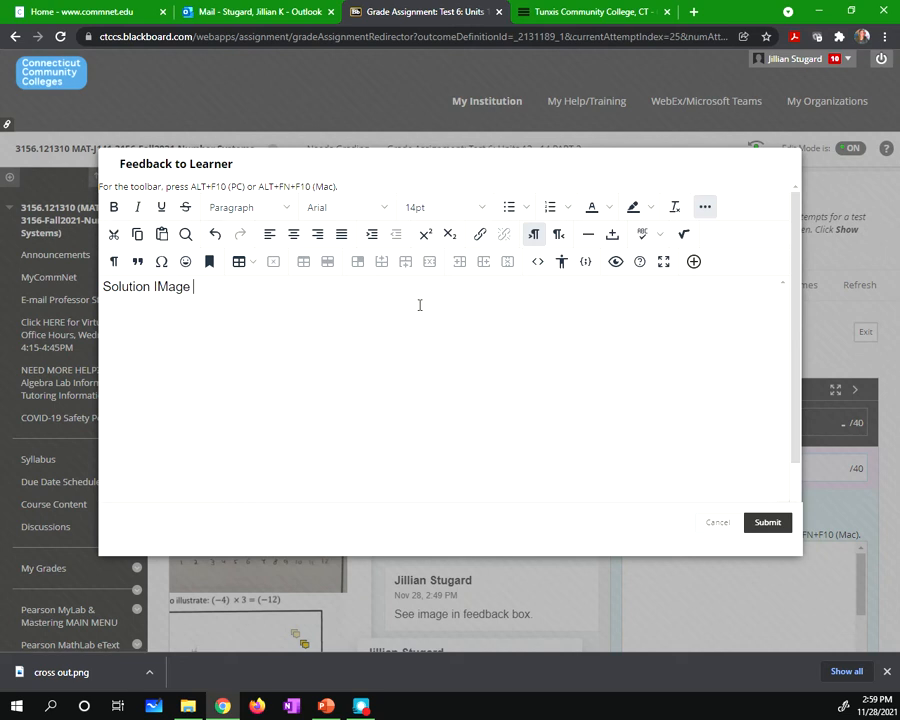
pyautogui.press('BackSpace')
pyautogui.write('mage for Question')
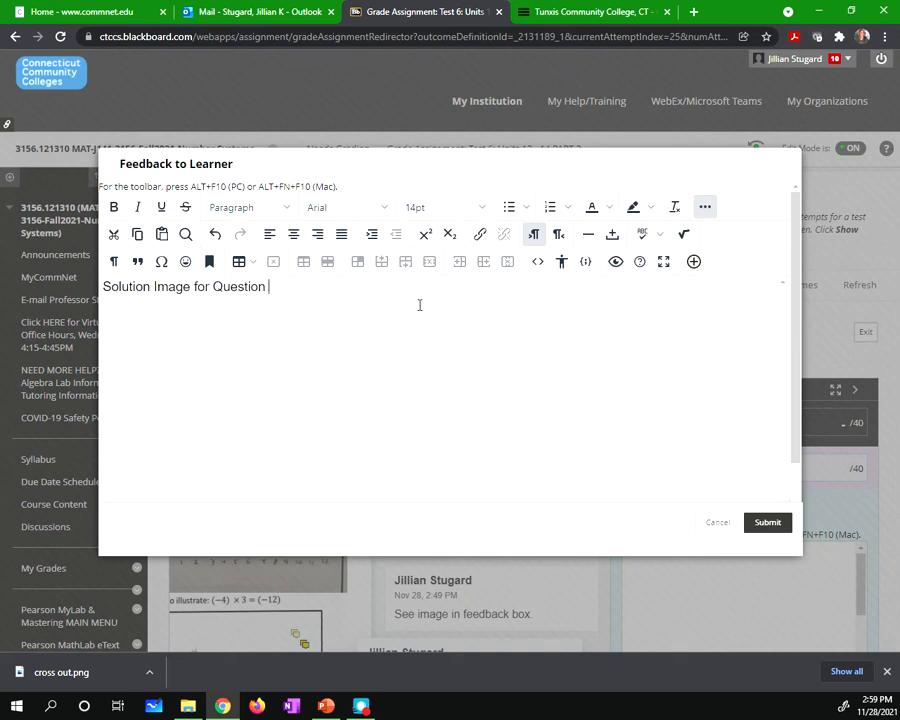
# - Make the "Solution Image for Question 7:" heading bold and underlined
pyautogui.moveTo(386, 287); pyautogui.dragTo(55, 185)
pyautogui.click(113, 207)
pyautogui.click(160, 207)
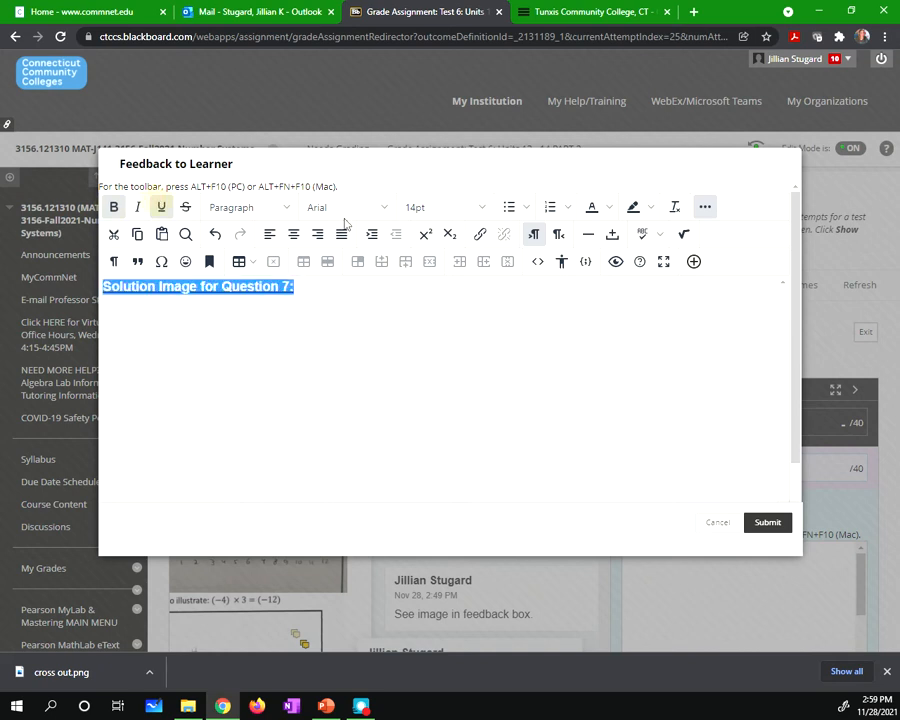
# - Set the "Solution Image for Question 7:" heading to 24pt and highlight it in yellow
pyautogui.click(440, 207)
pyautogui.click(424, 344)
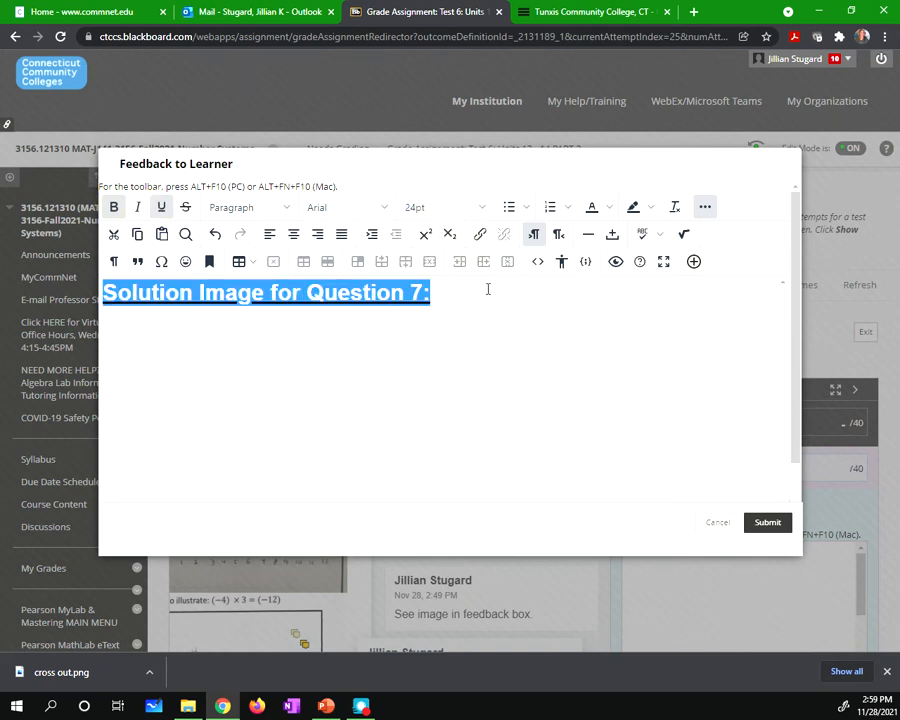
pyautogui.click(650, 207)
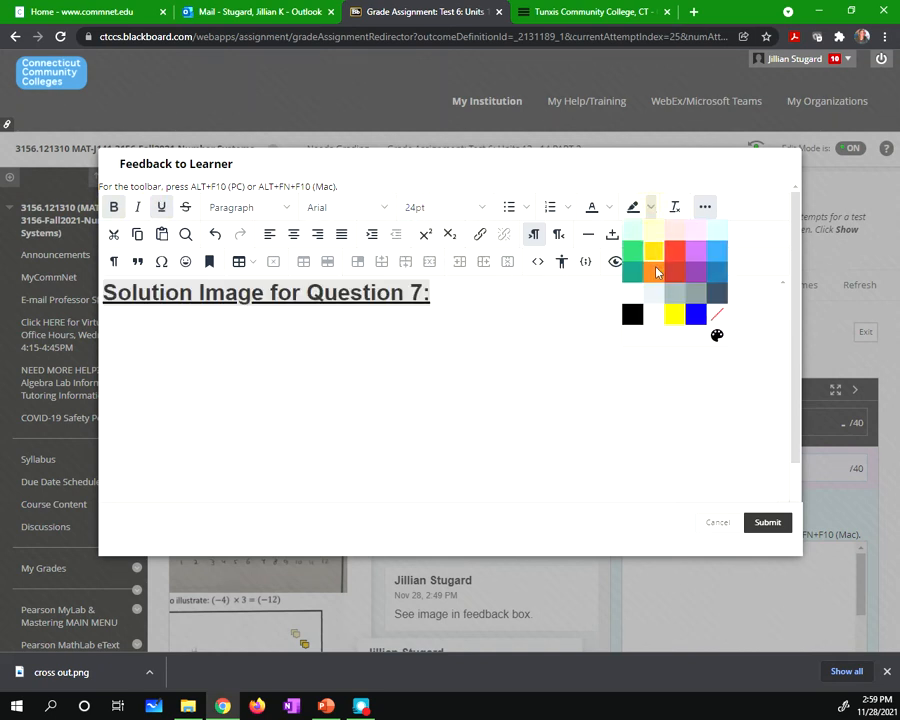
pyautogui.click(672, 310)
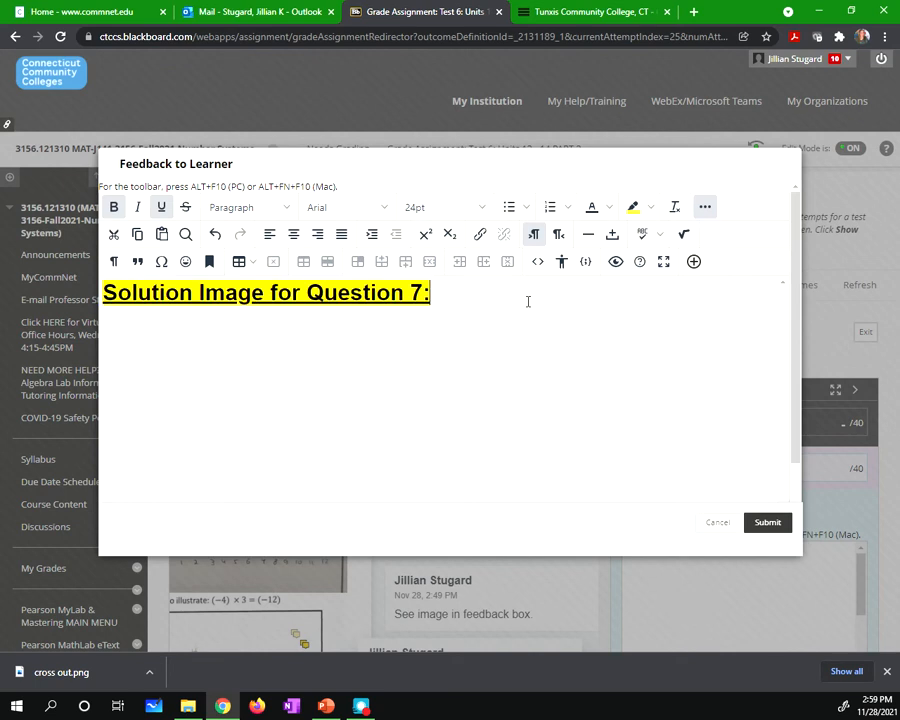
# - Insert the local image file "Question 7" from the Test 4 answer keys folder below the heading
pyautogui.click(694, 262)
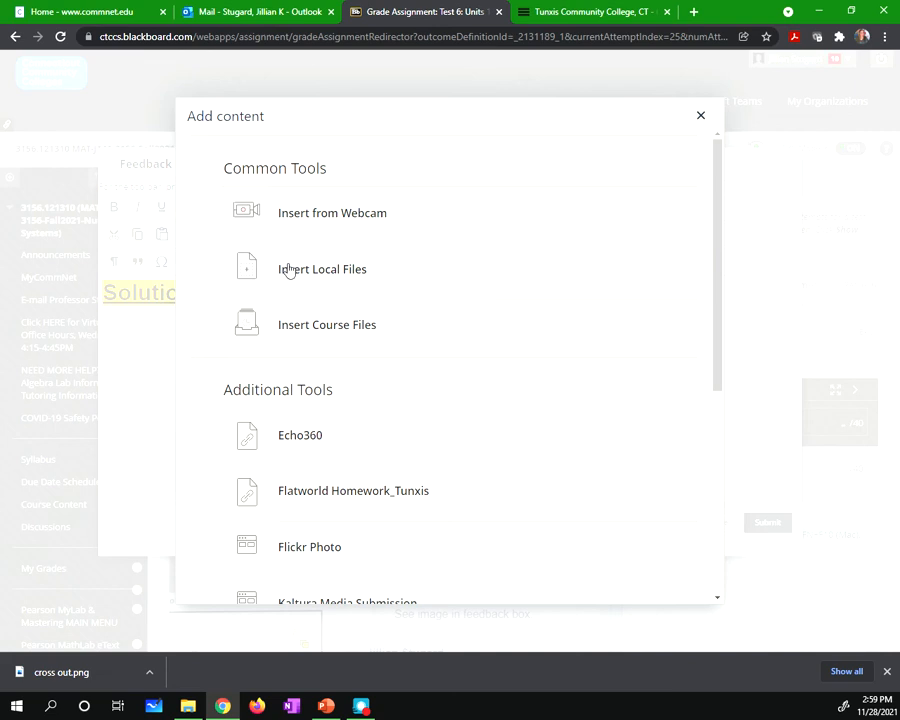
pyautogui.click(358, 272)
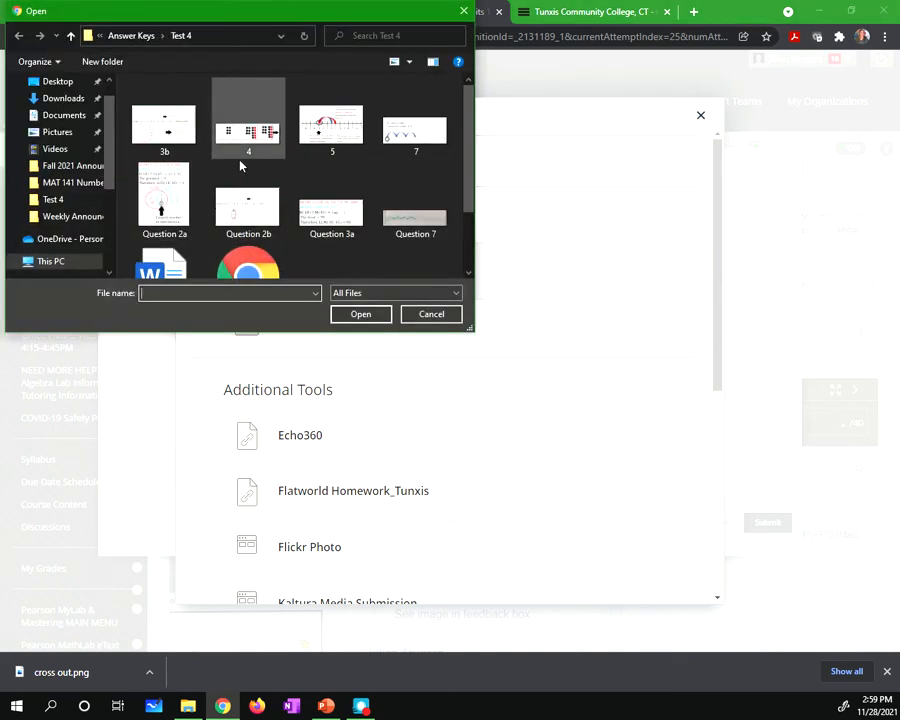
pyautogui.doubleClick(397, 222)
pyautogui.click(270, 383)
# - Enlarge the number-line image to span most of the editor's width and submit the feedback editor
pyautogui.moveTo(505, 446); pyautogui.dragTo(648, 484)
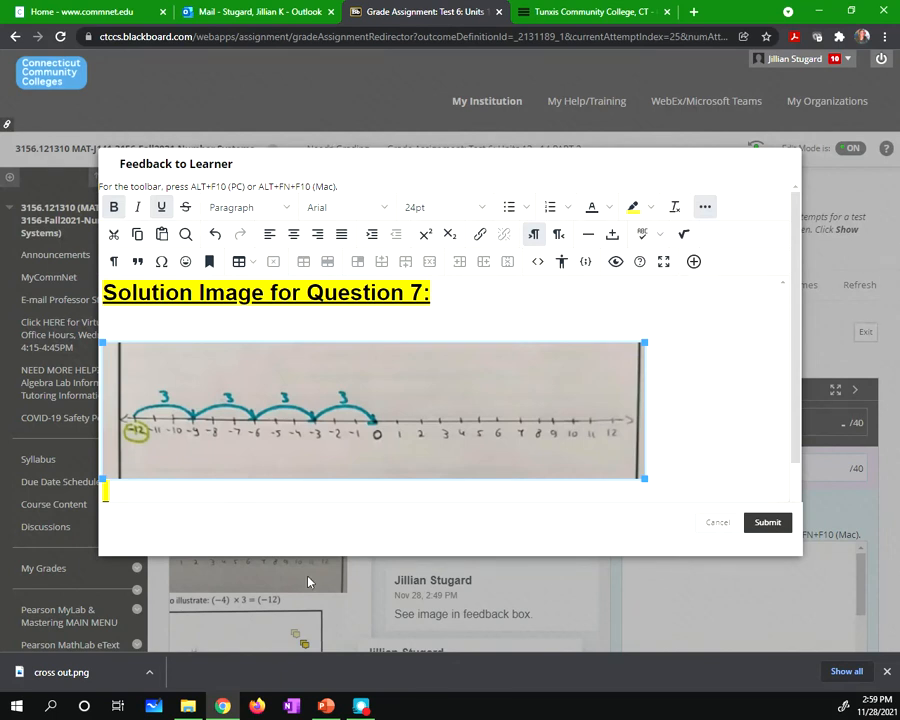
pyautogui.click(450, 320)
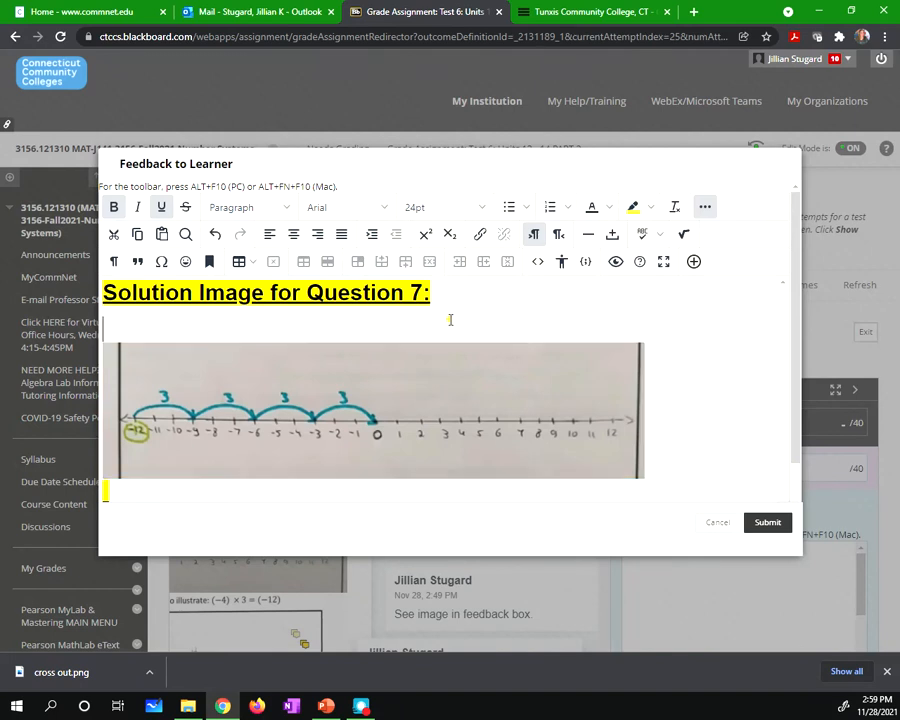
pyautogui.click(768, 523)
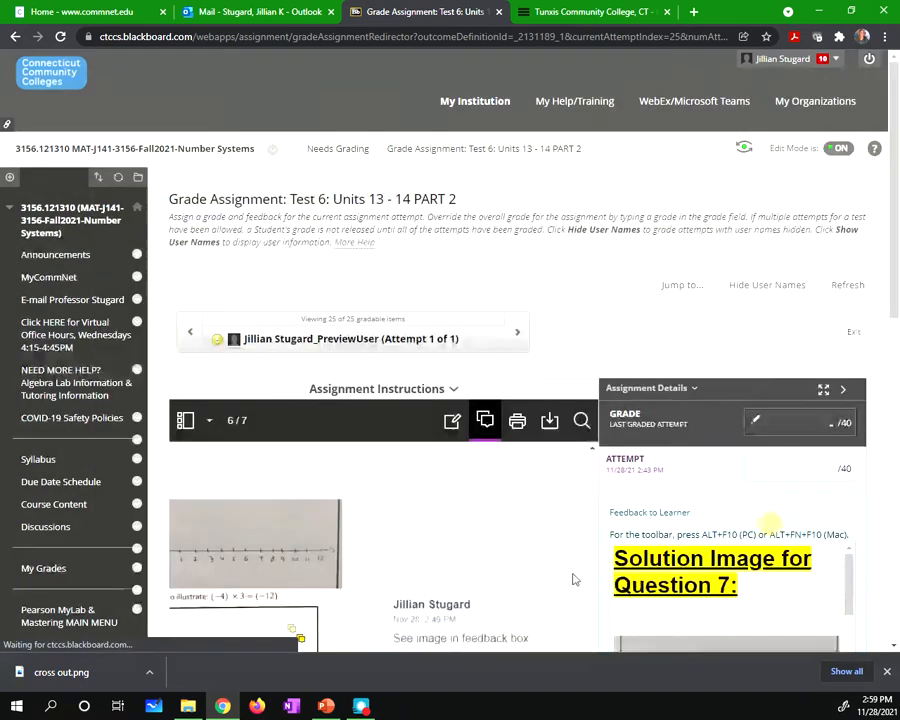
# - Review the heading and solution image in the compact learner feedback box
pyautogui.scroll(-2, 756, 420)
pyautogui.scroll(-3, 787, 432)
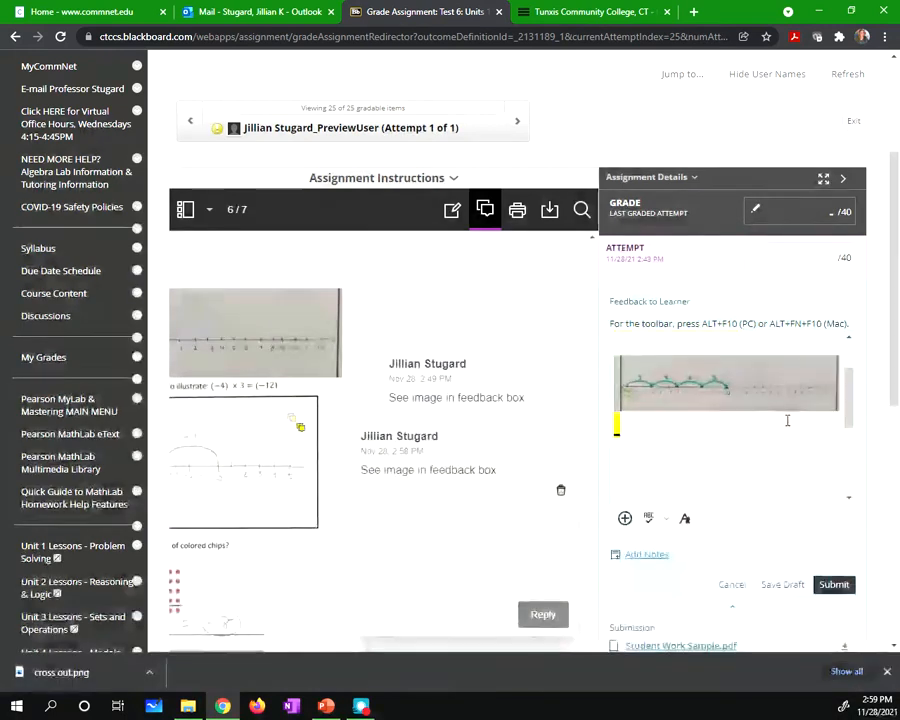
pyautogui.scroll(3, 785, 410)
pyautogui.scroll(-1, 744, 462)
pyautogui.scroll(-1, 743, 462)
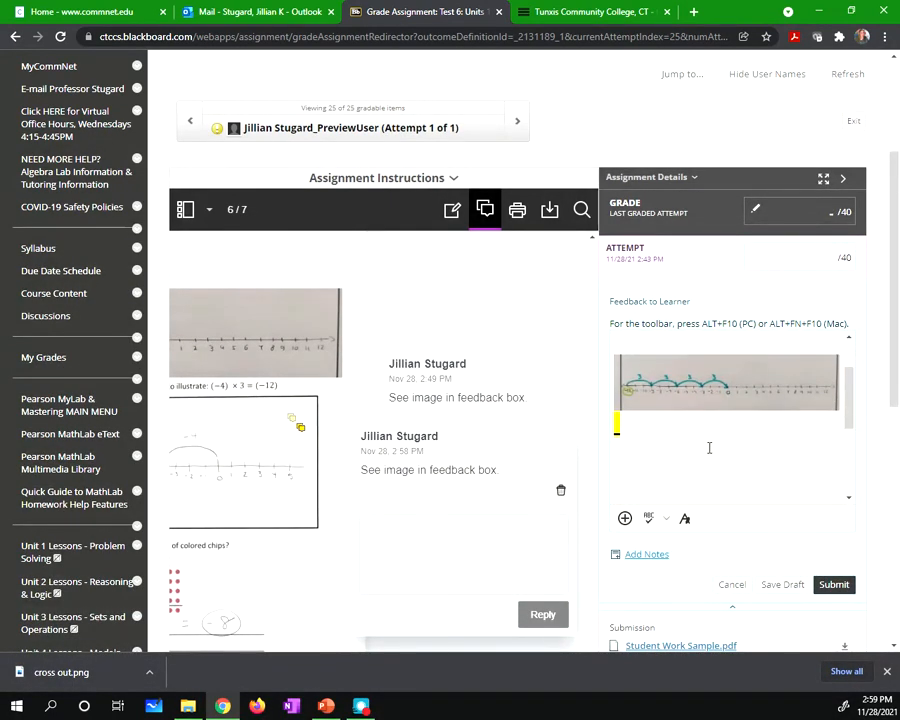
pyautogui.scroll(1, 707, 446)
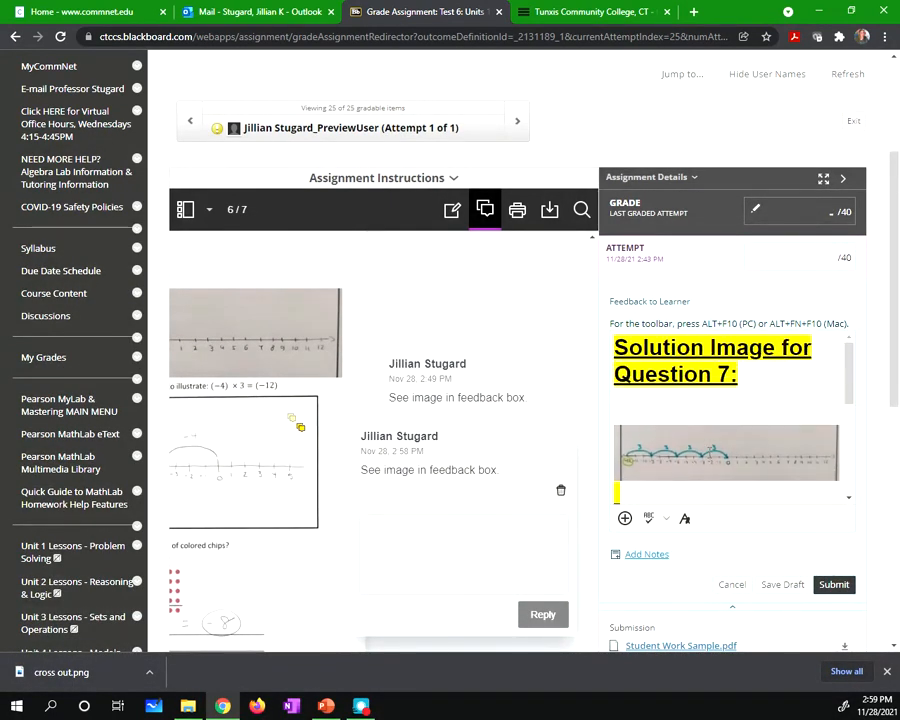
# - Insert the local image file "Question 7" again, directly from the compact learner feedback box
pyautogui.click(625, 519)
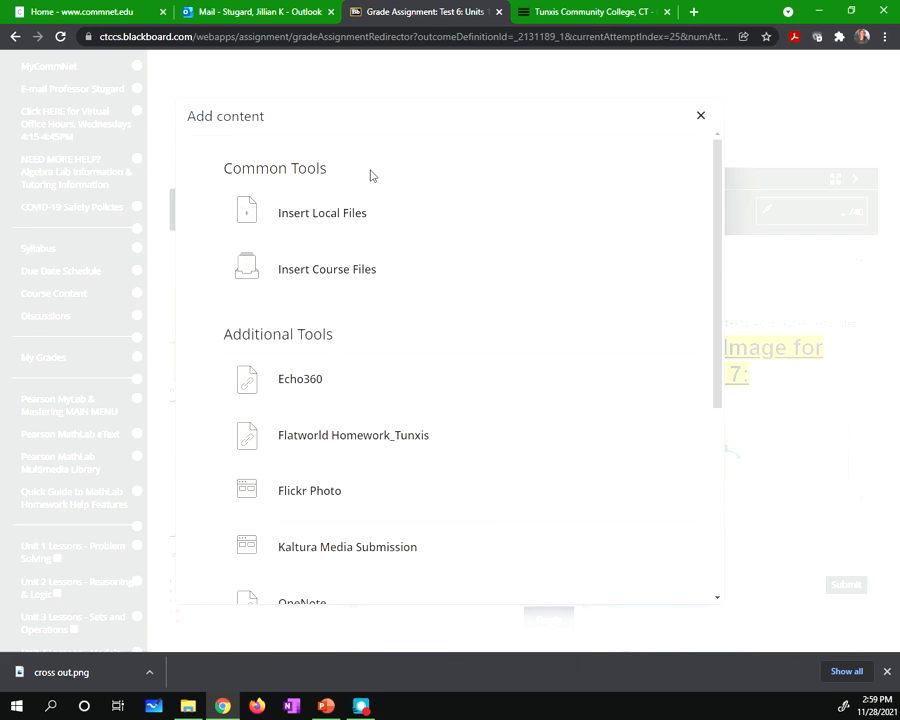
pyautogui.click(339, 222)
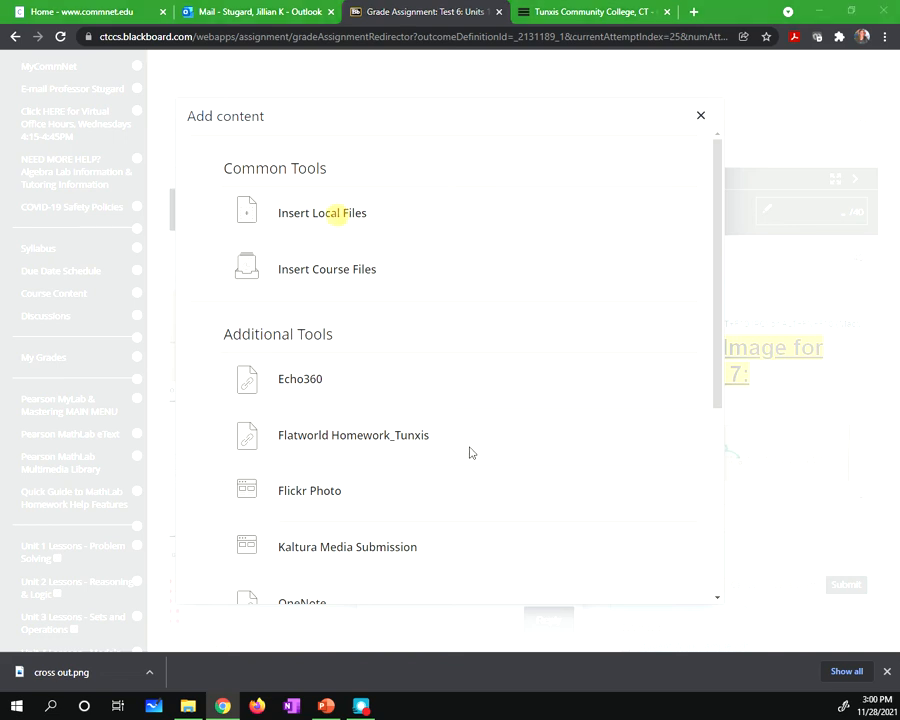
pyautogui.click(416, 242)
pyautogui.doubleClick(416, 242)
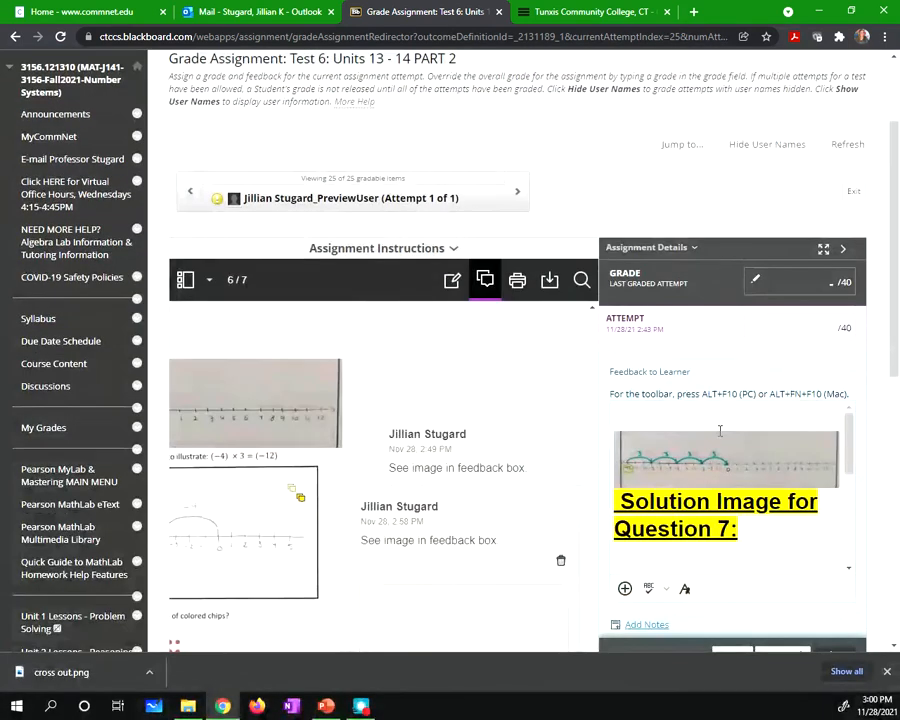
# - Delete the duplicate number-line image above the heading along with the empty lines it left
pyautogui.click(785, 462)
pyautogui.press('Delete')
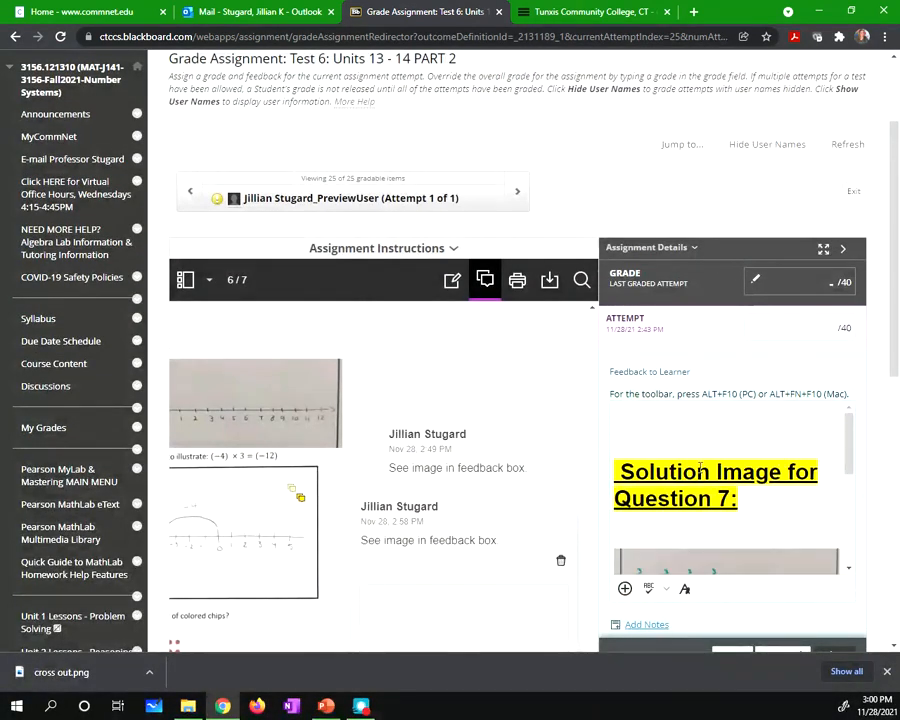
pyautogui.click(612, 478)
pyautogui.press('BackSpace')
pyautogui.press('BackSpace')
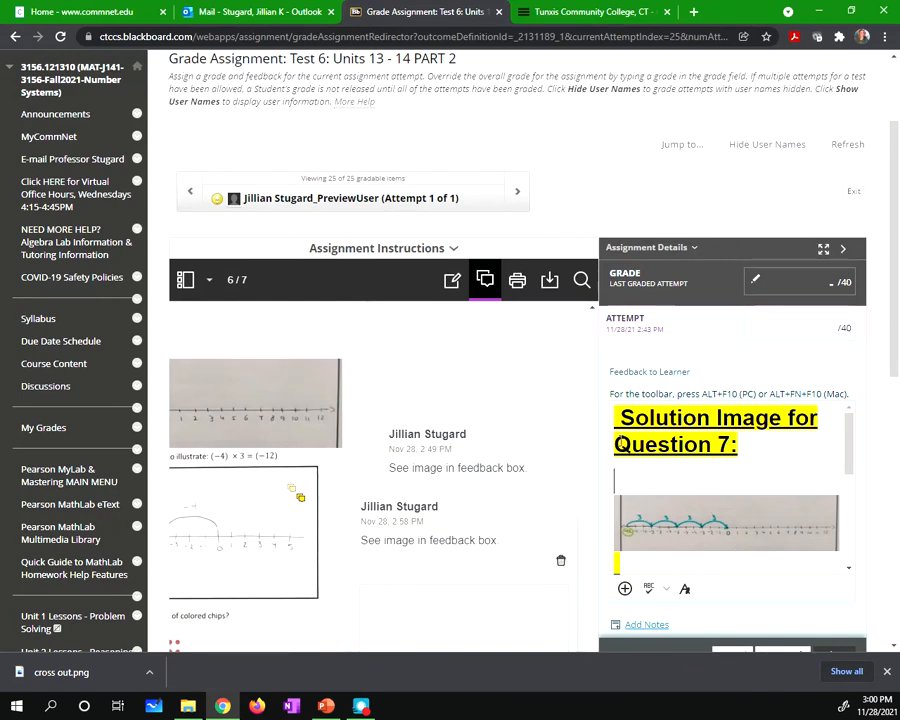
# - Check the cleaned-up learner feedback content alongside the student's submitted page
pyautogui.scroll(-3, 615, 443)
pyautogui.scroll(3, 404, 504)
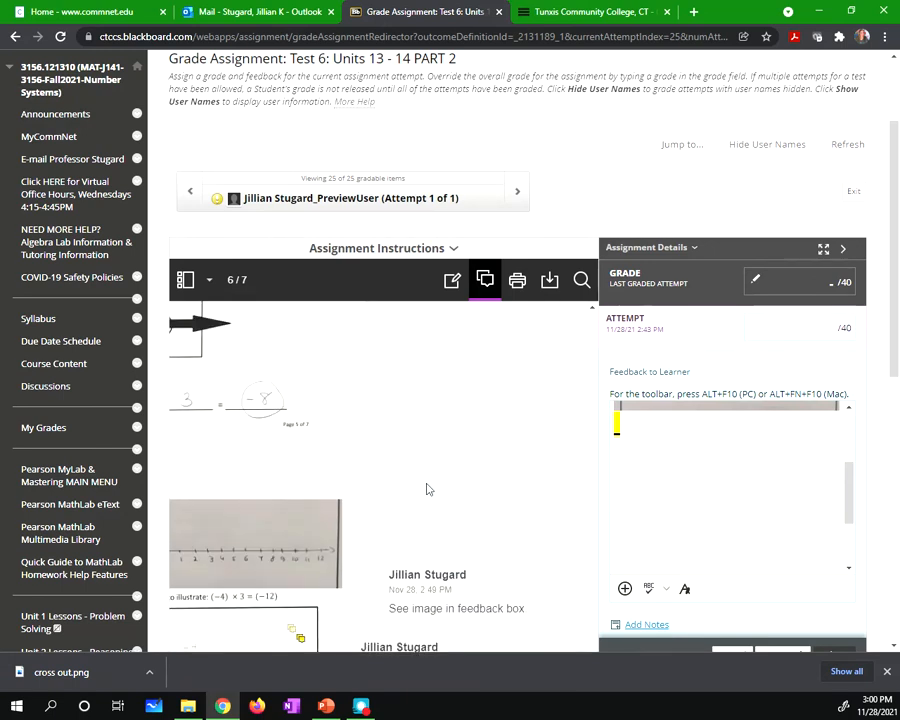
pyautogui.scroll(1, 424, 535)
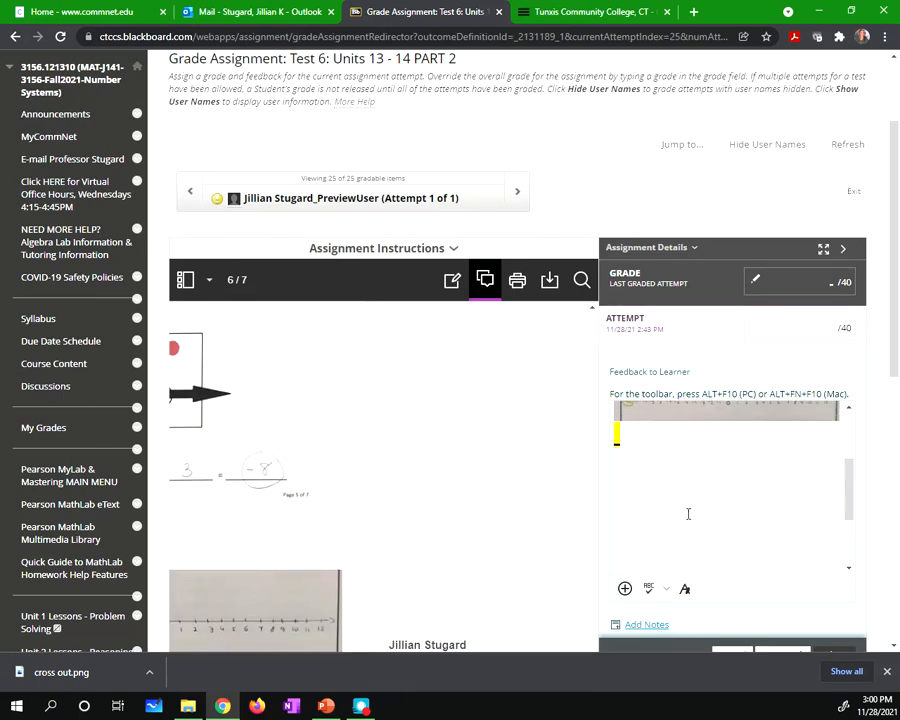
pyautogui.scroll(5, 689, 512)
pyautogui.scroll(-2, 631, 309)
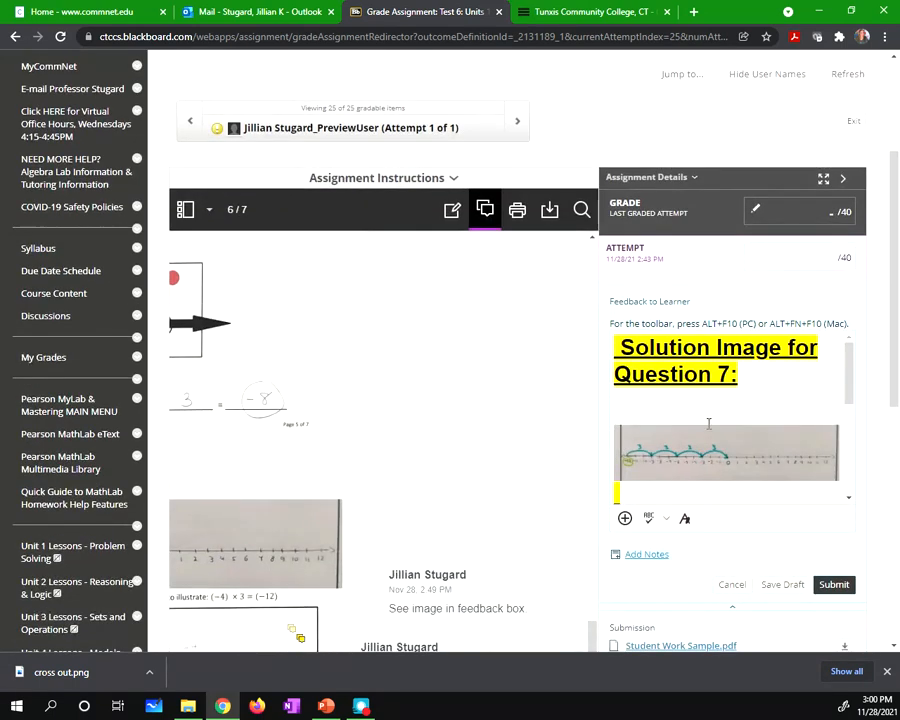
pyautogui.click(684, 406)
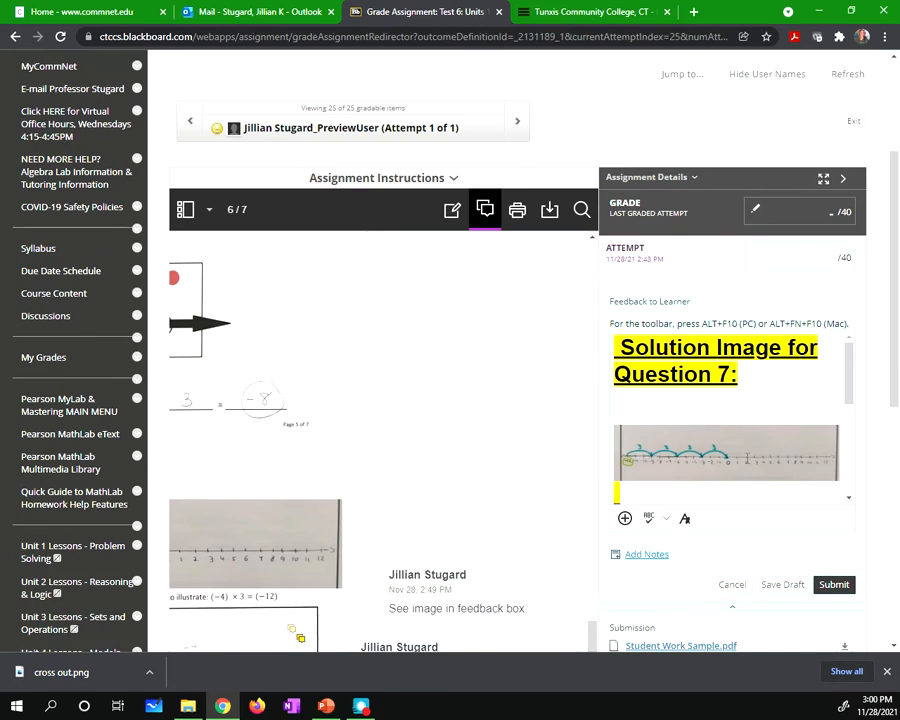